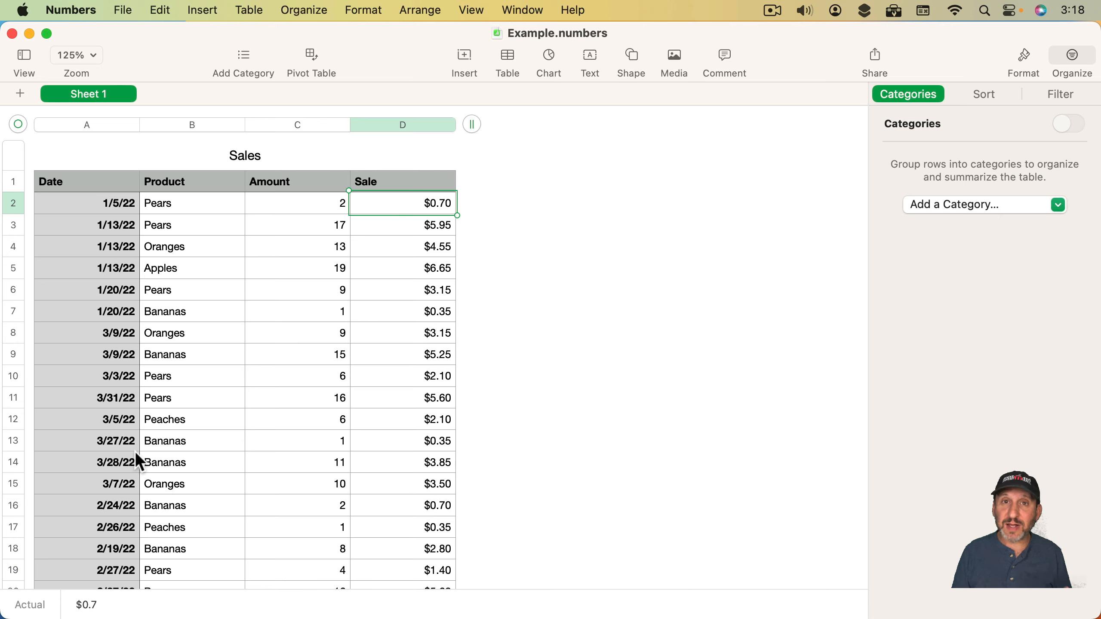
Sort the Sales table by the Date column in ascending order.
scroll(163, 529, down, 20)
scroll(163, 530, down, 20)
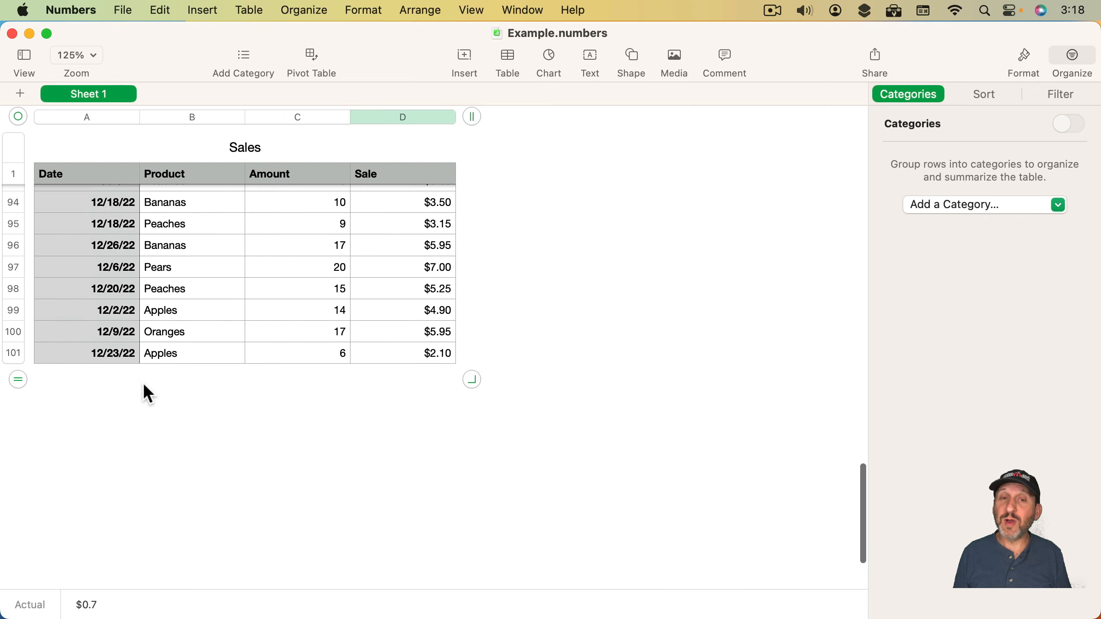
scroll(138, 348, up, 20)
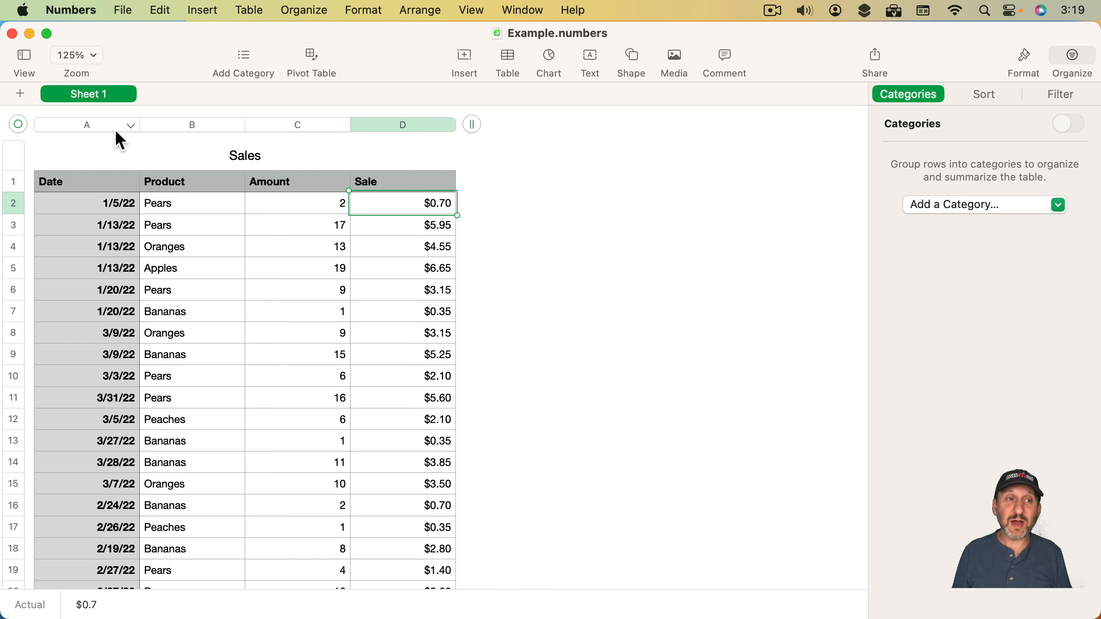
click(131, 126)
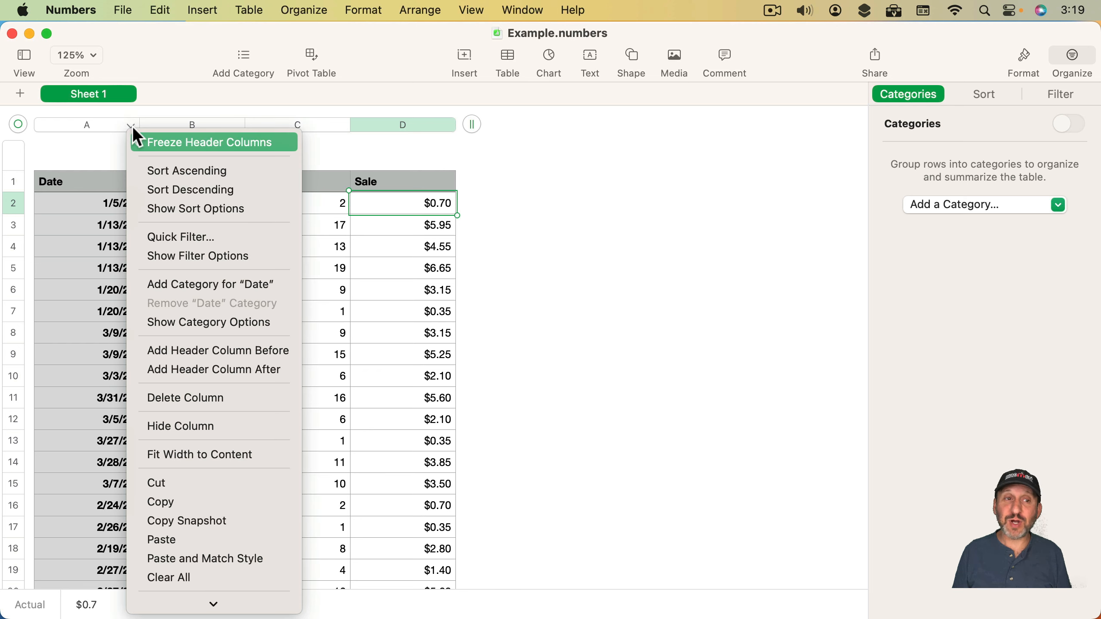
click(140, 143)
click(157, 171)
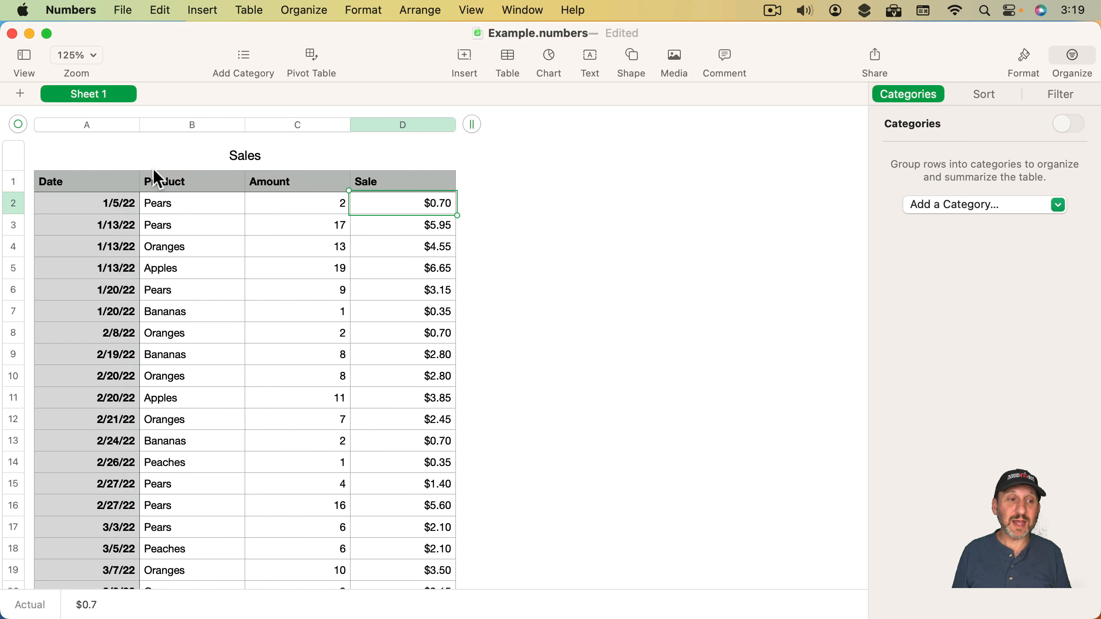
Select the January date cells, followed by the February date cells, in the sorted Date column.
click(115, 209)
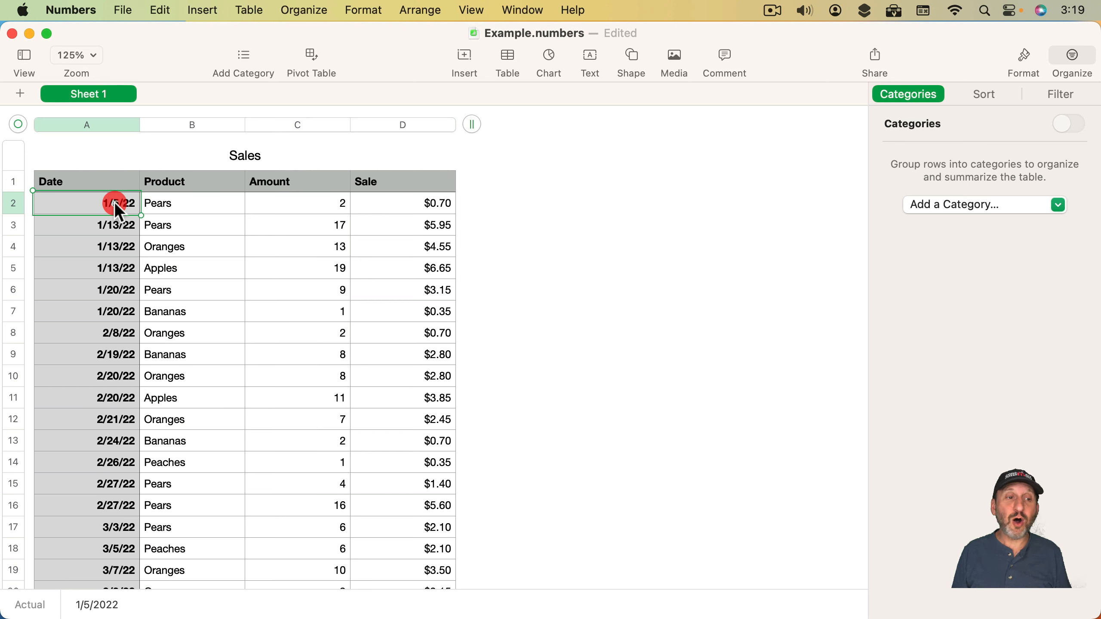
shift+click(117, 312)
click(118, 331)
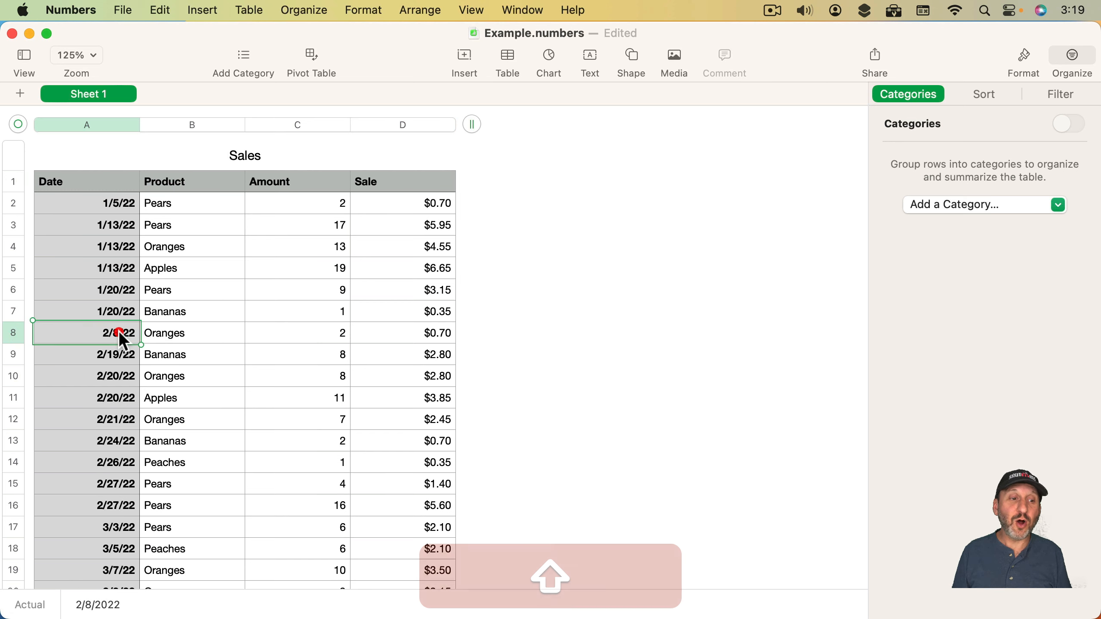
shift+click(121, 506)
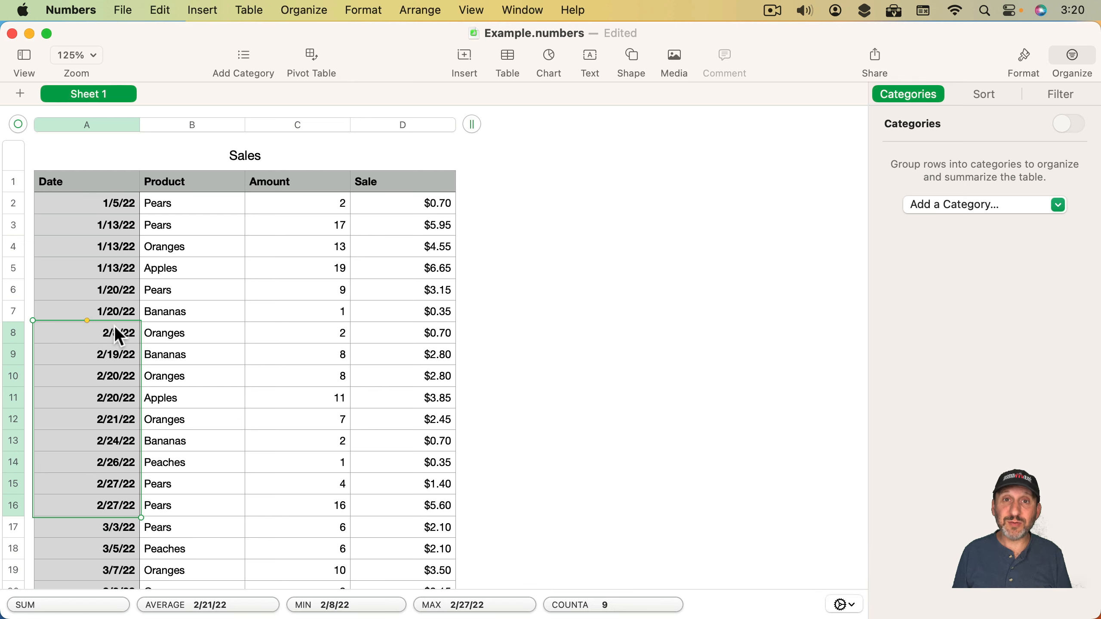
Examine the individual dates offered by the Date column's Quick Filter, and close it without changing the selection.
click(133, 125)
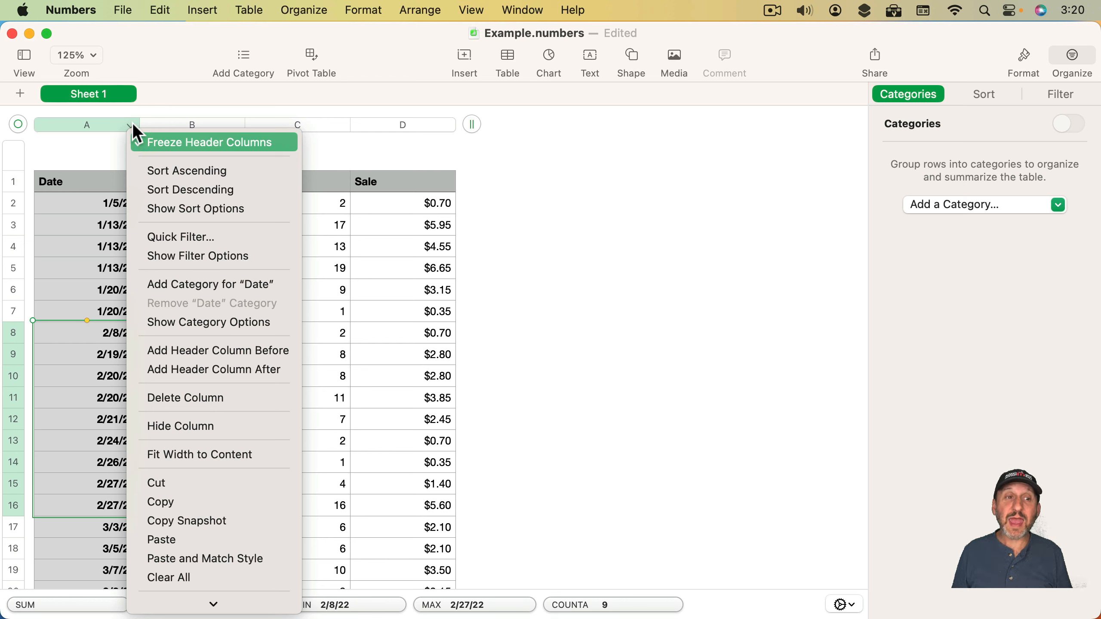
click(176, 237)
scroll(202, 237, down, 10)
scroll(201, 237, up, 7)
scroll(201, 237, up, 5)
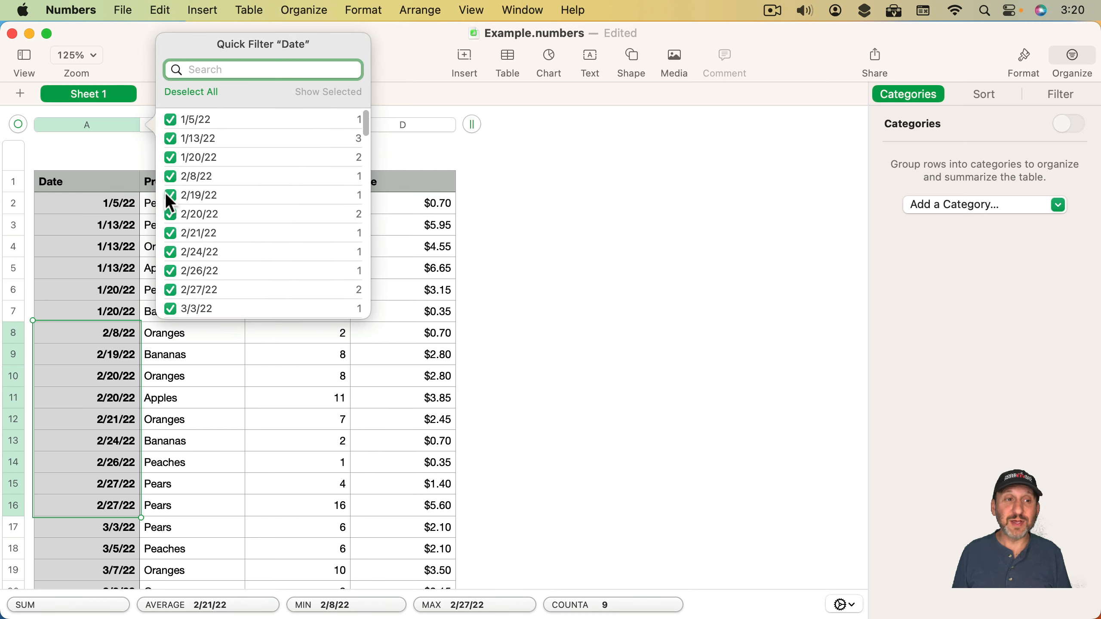
click(123, 154)
Add a filter on the Date column using the date rule "In the range".
click(133, 125)
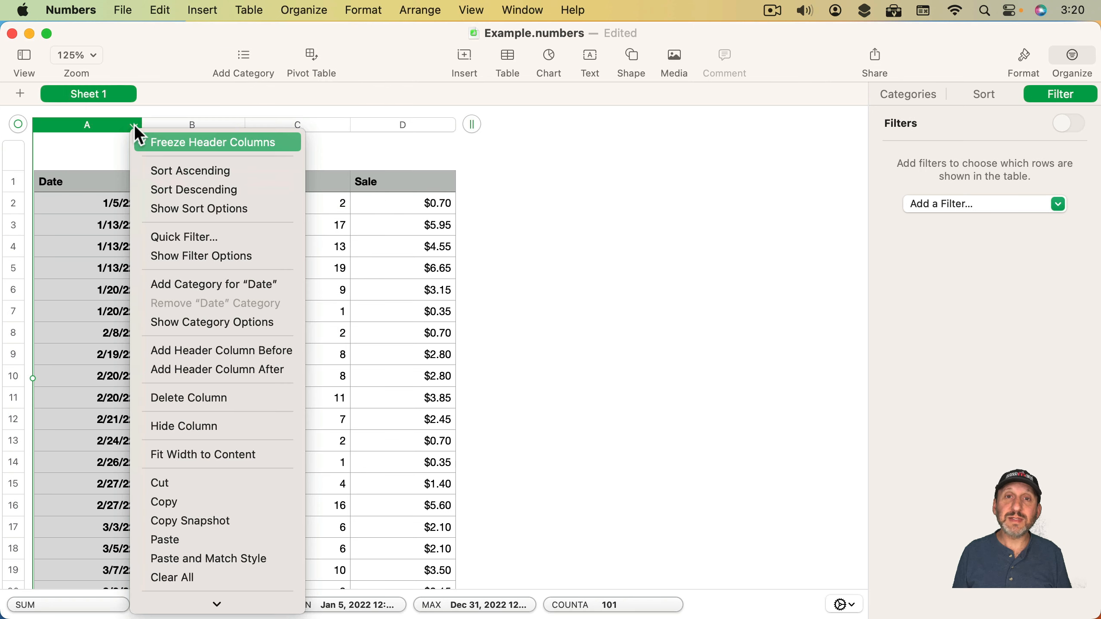
click(174, 261)
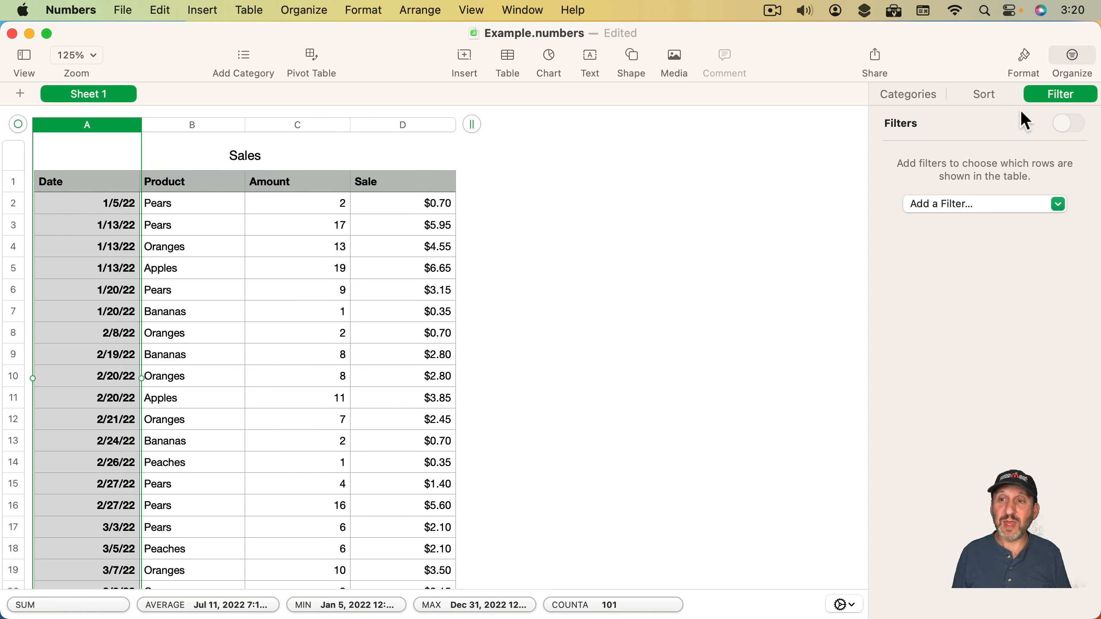
click(969, 203)
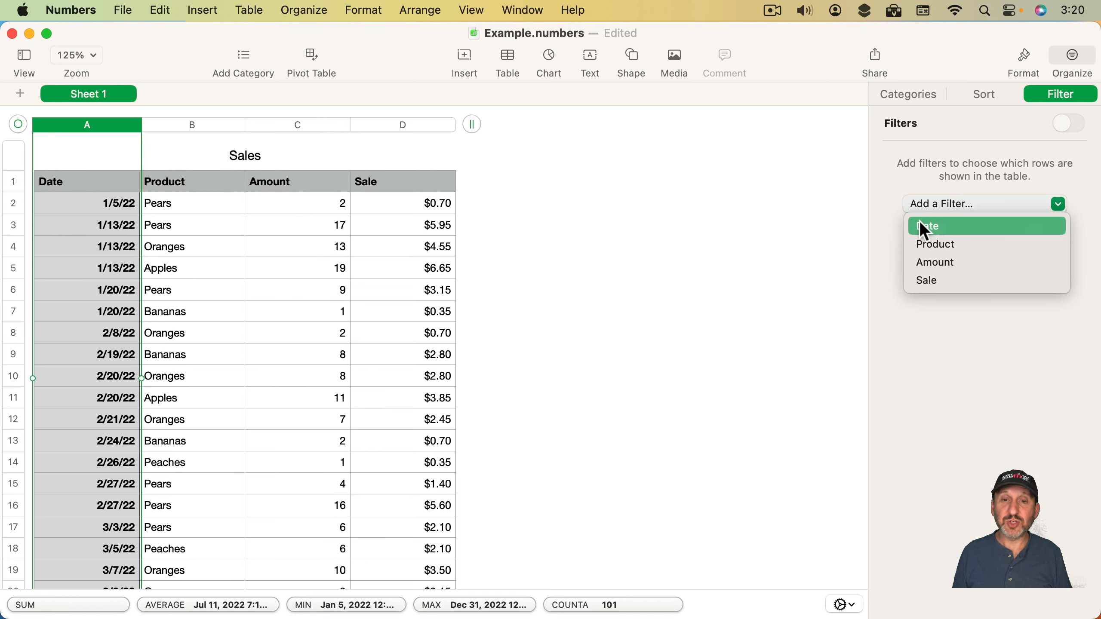
click(943, 222)
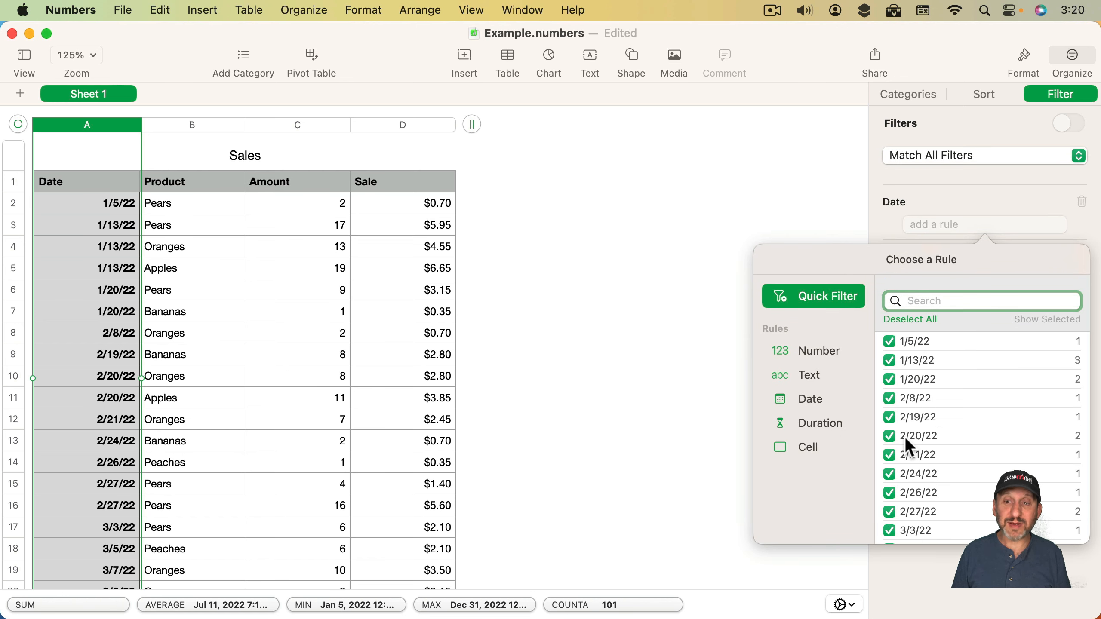
click(800, 401)
scroll(913, 363, down, 5)
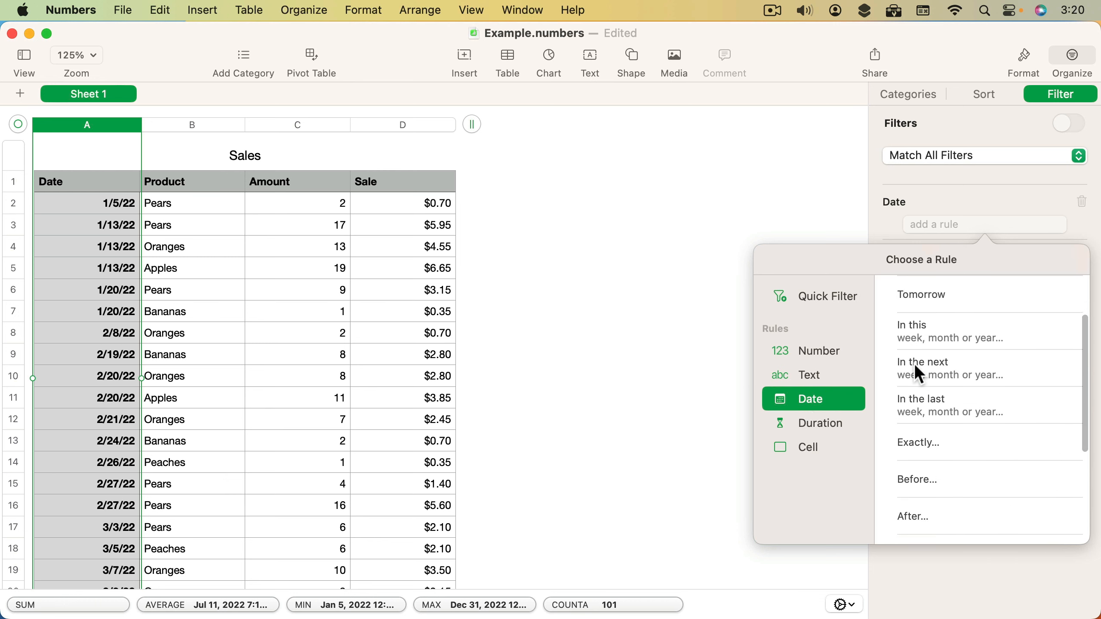
scroll(914, 363, down, 1)
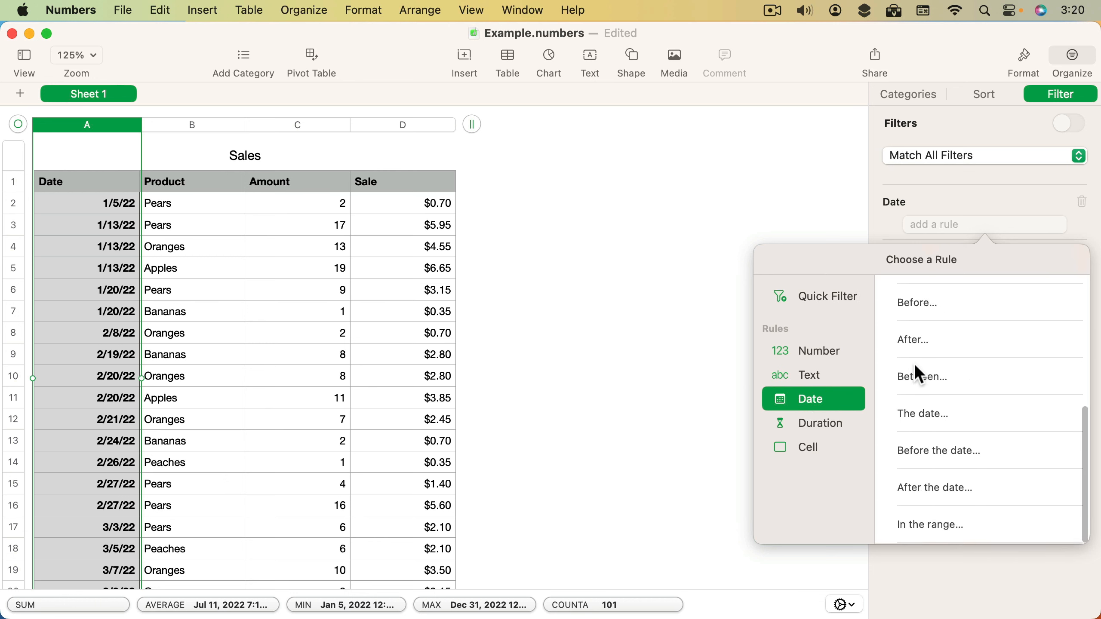
click(921, 527)
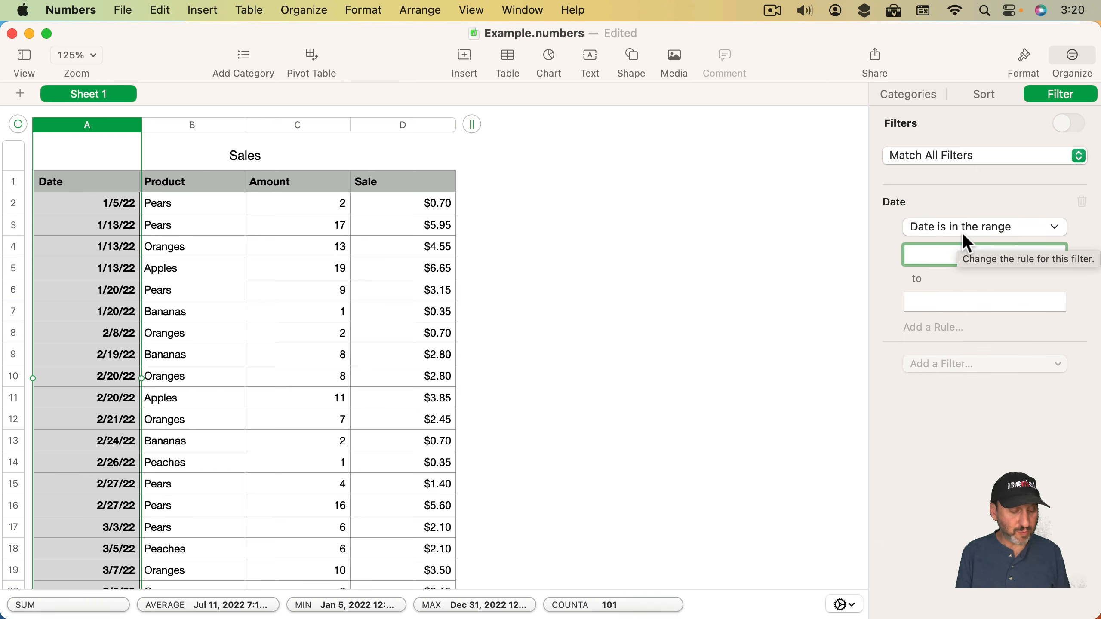
Set the Date filter's range from 3/1/2022 to 3/31/2022 and apply it.
text(3/1/2022)
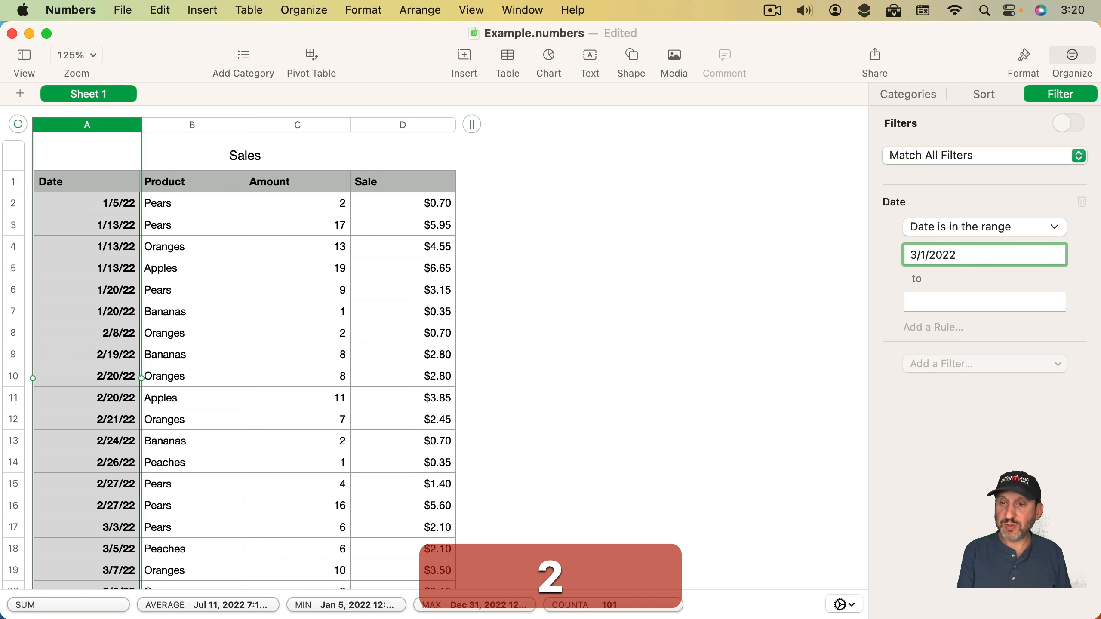
key(Tab)
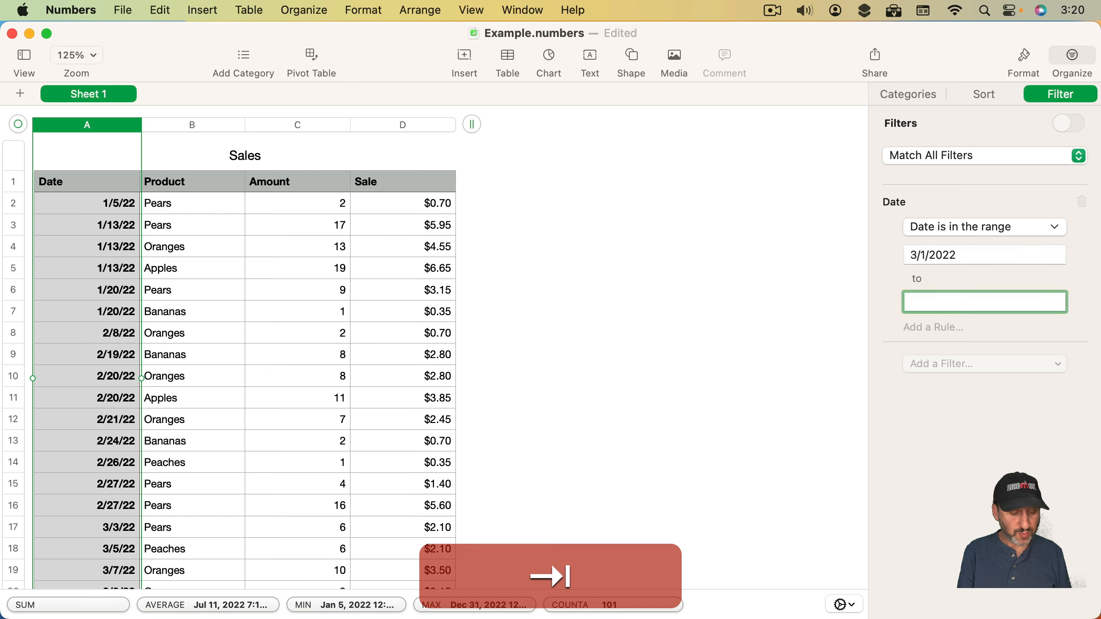
text(3/31/2022)
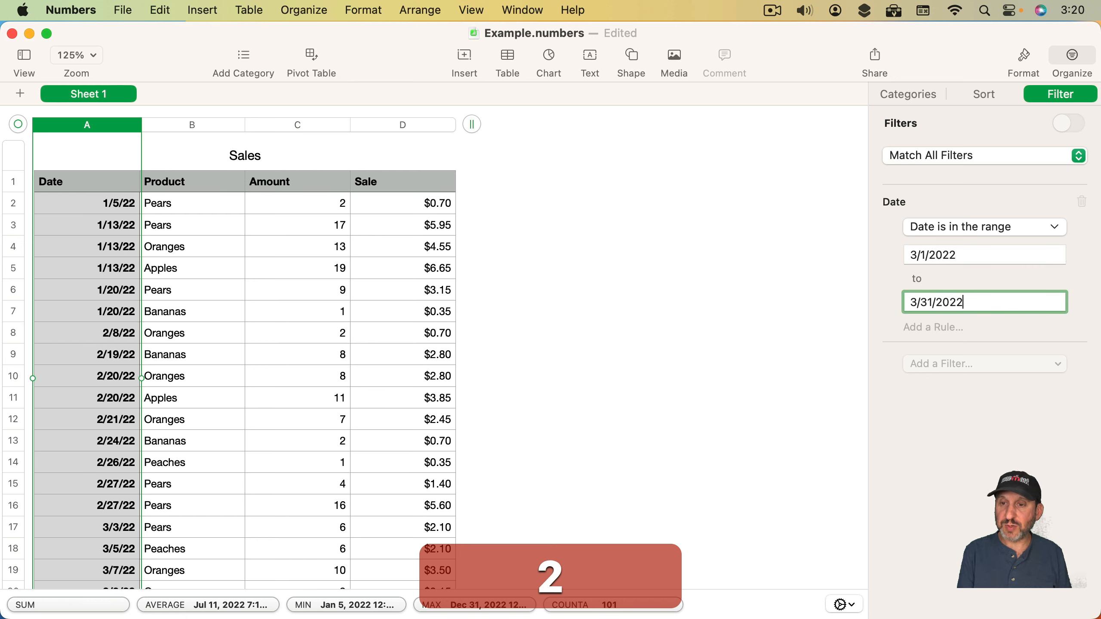
key(Return)
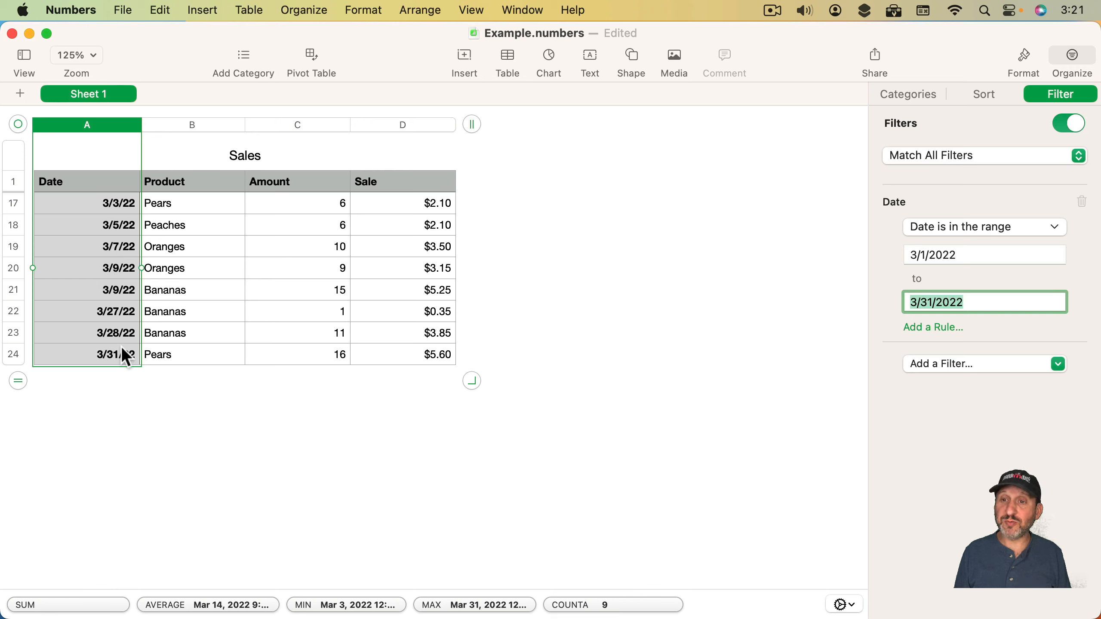
Change the Date filter's range to run from 4/1/2022 to 4/30/2022.
click(917, 257)
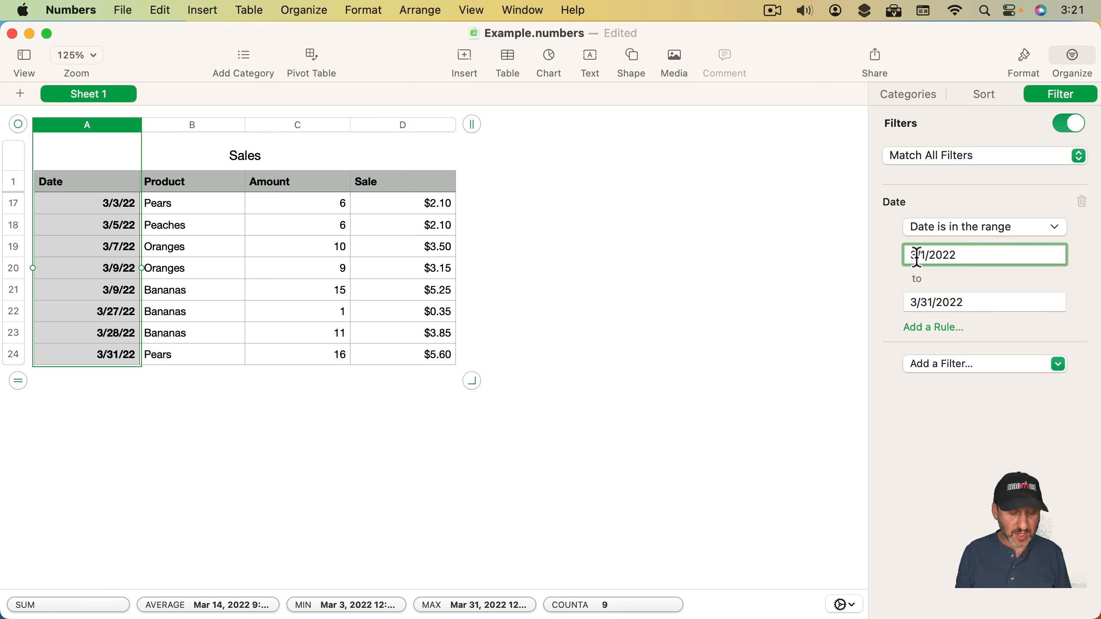
text(4)
click(914, 300)
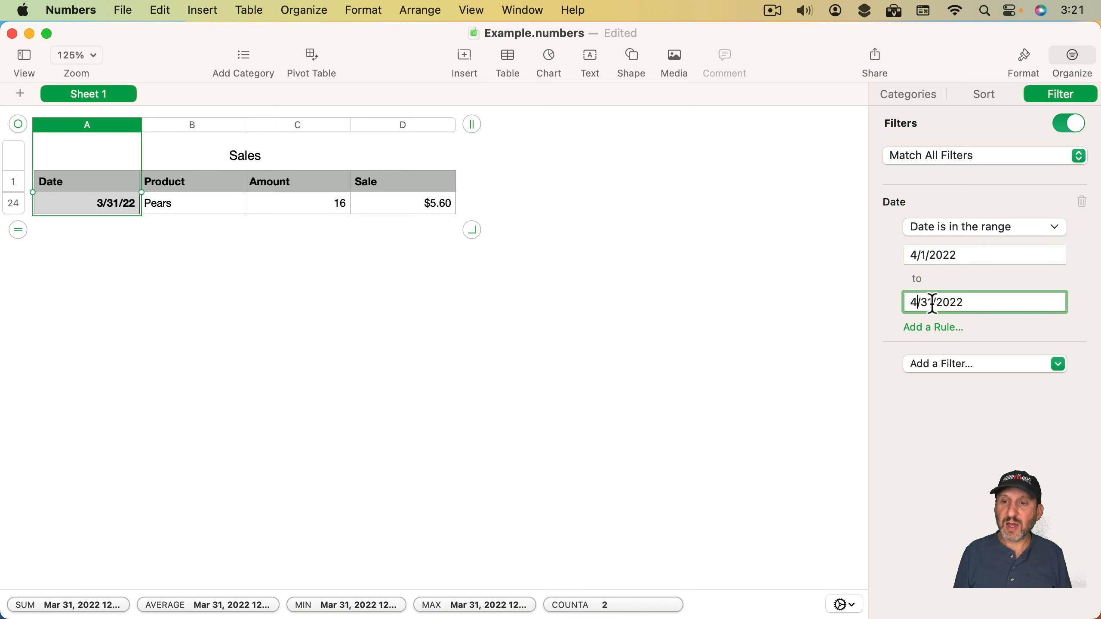
click(929, 302)
key(BackSpace)
text(30)
key(Return)
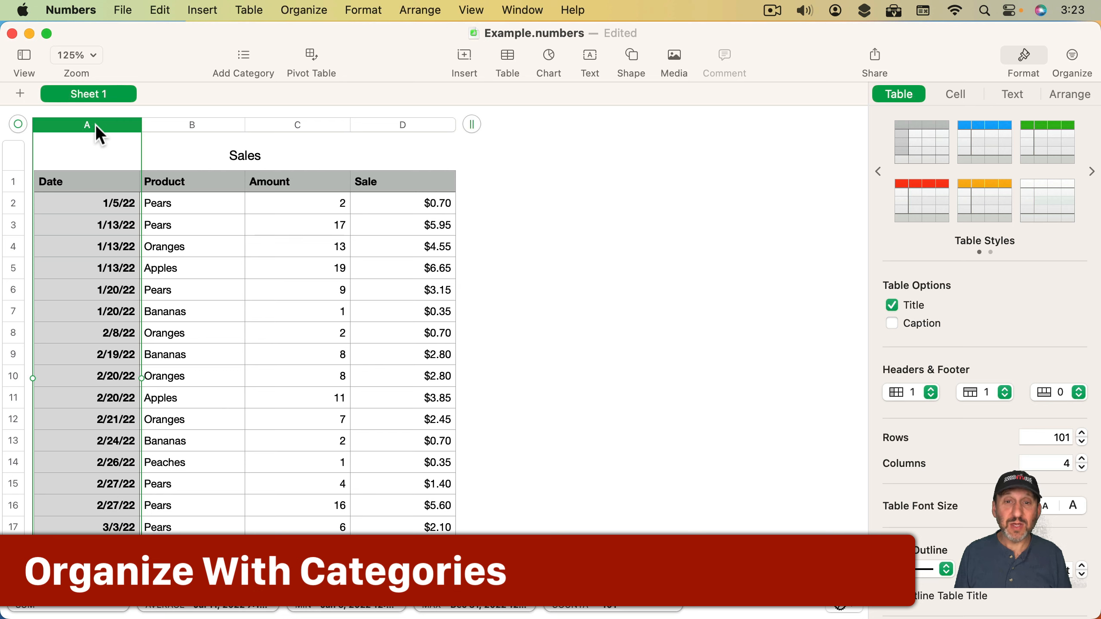
Add a category for Date to the Sales table and show its category settings.
click(134, 126)
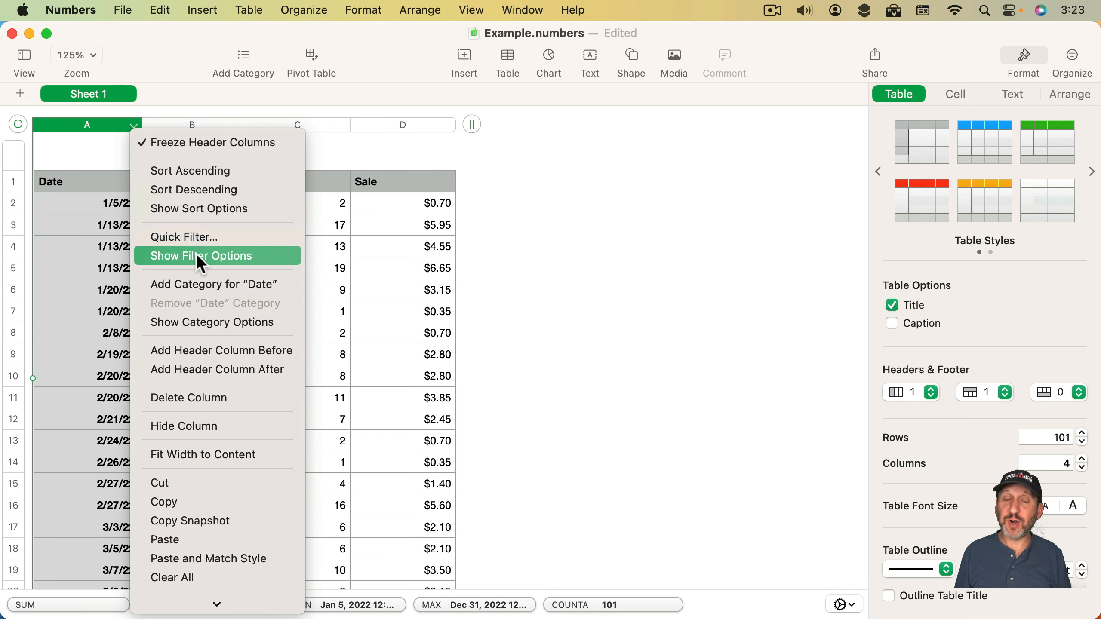
click(240, 289)
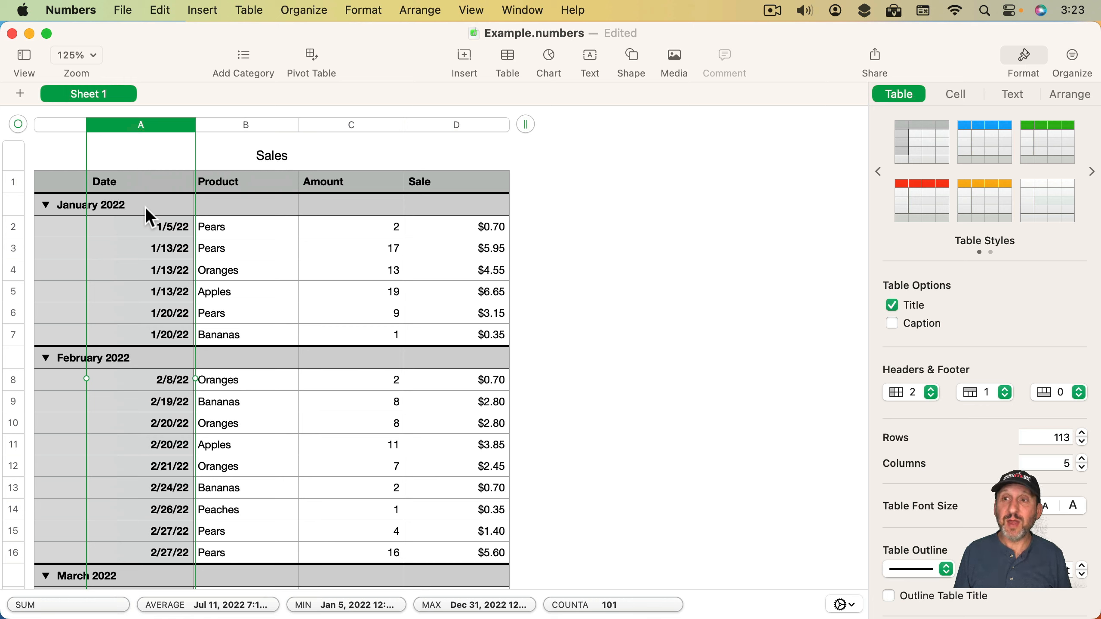
click(1060, 69)
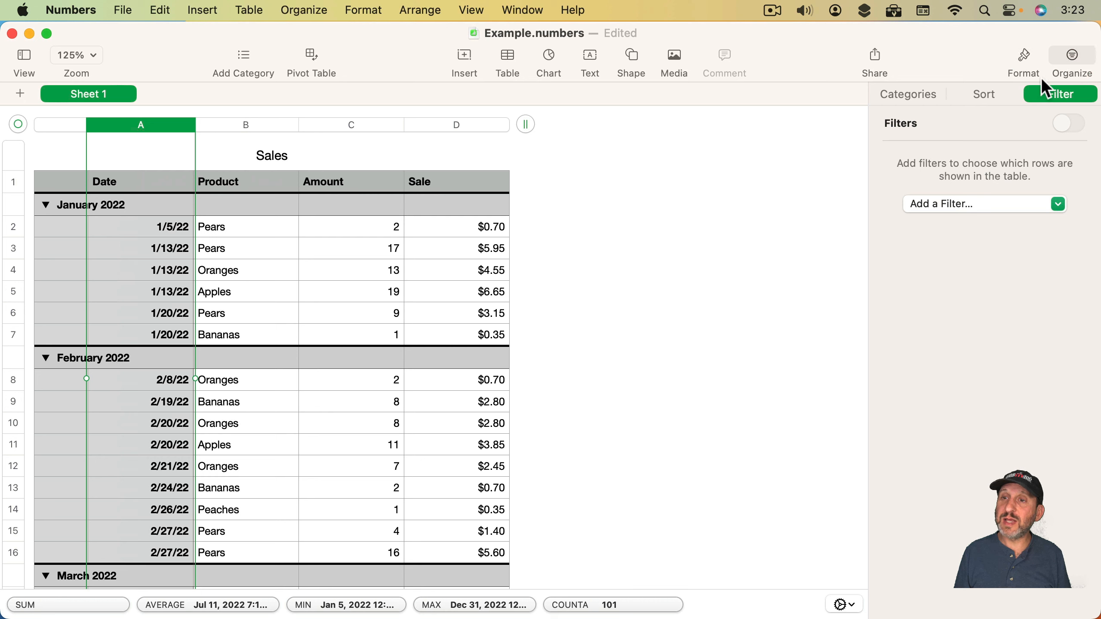
click(914, 104)
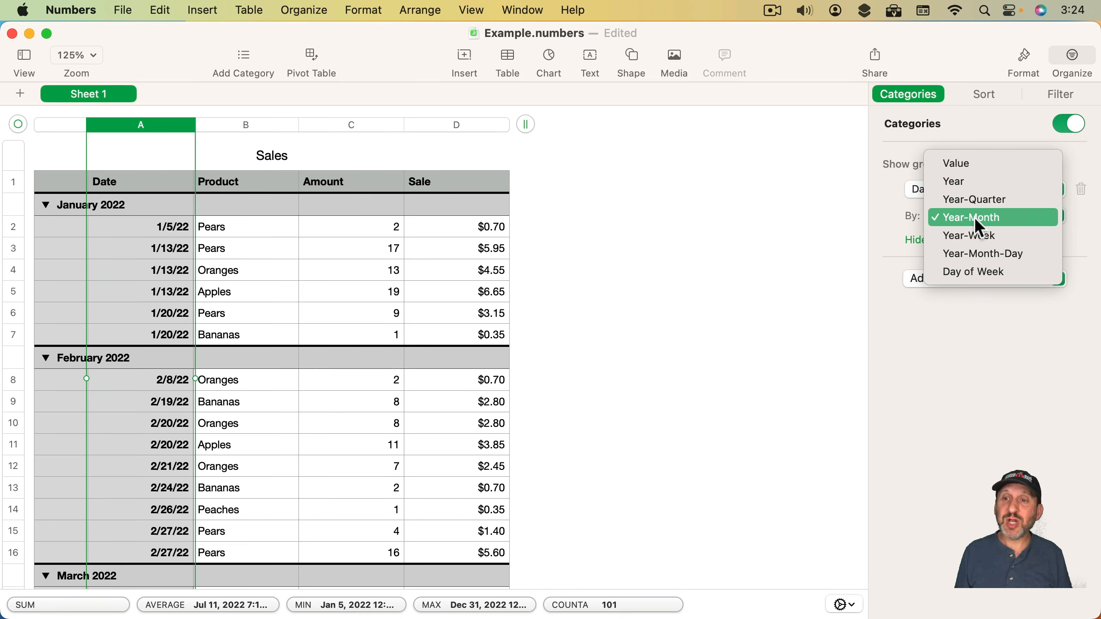
Try grouping the Date category by Year-Quarter and by Day of Week, and return the grouping to Year-Month.
click(973, 204)
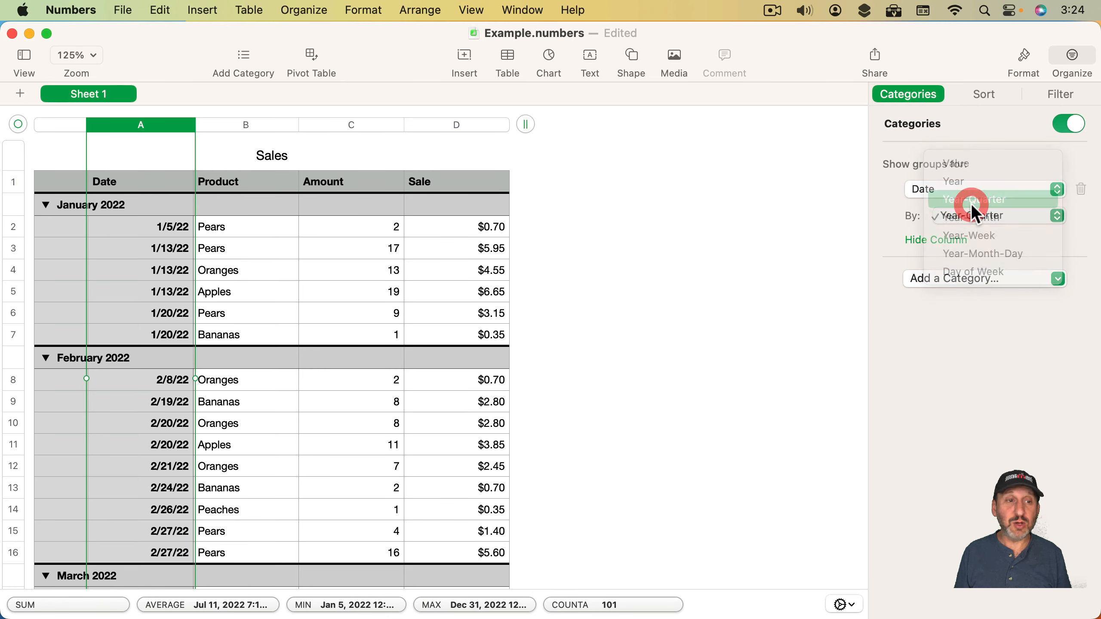
click(971, 215)
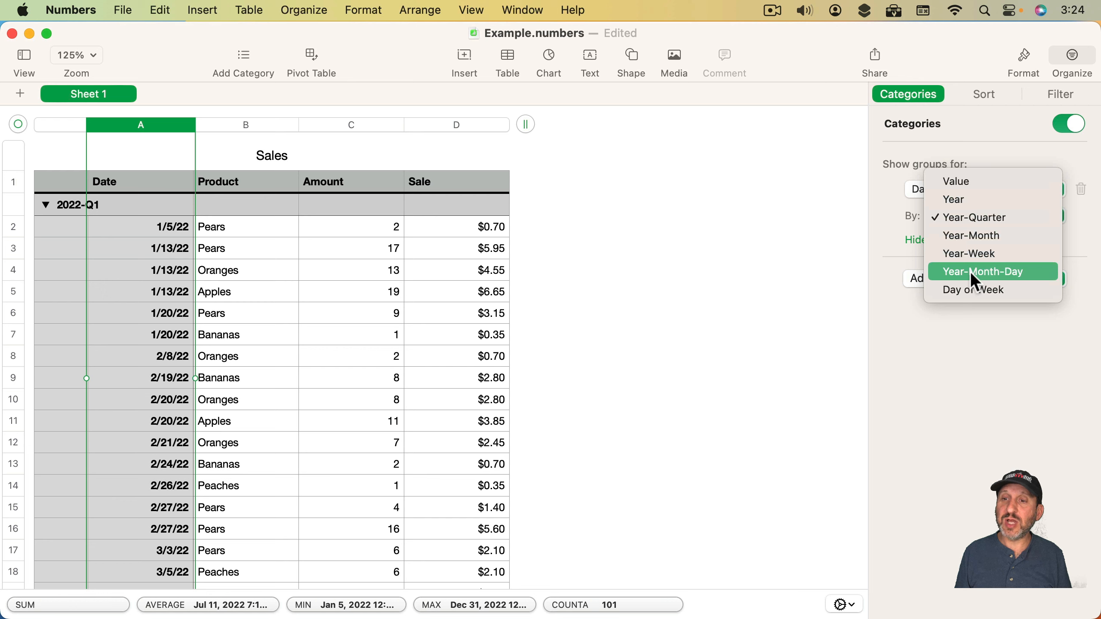
click(973, 290)
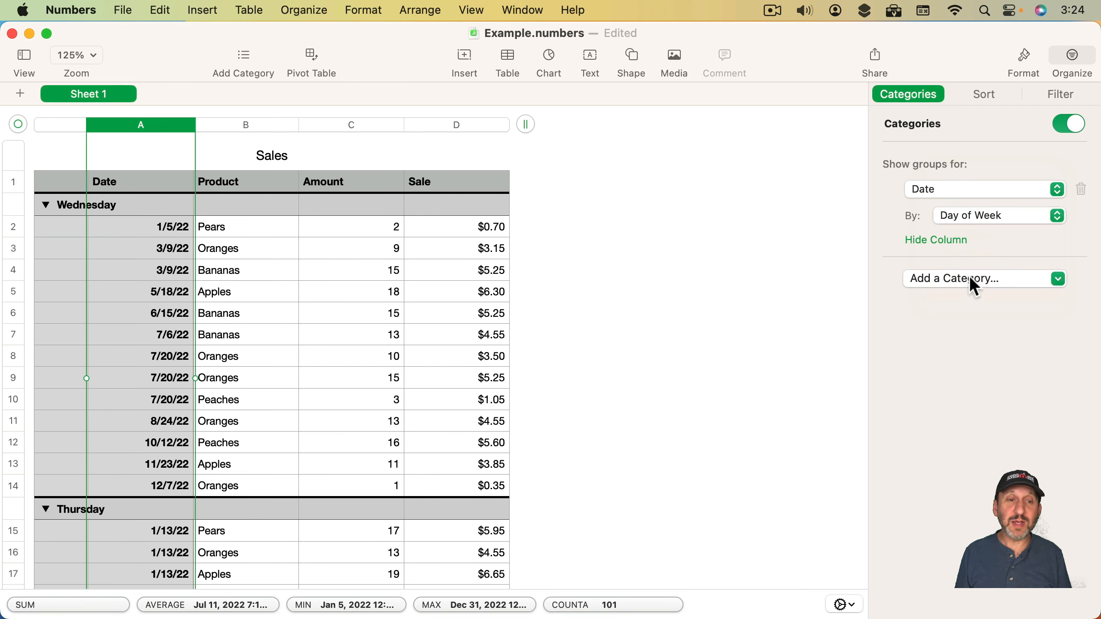
click(966, 216)
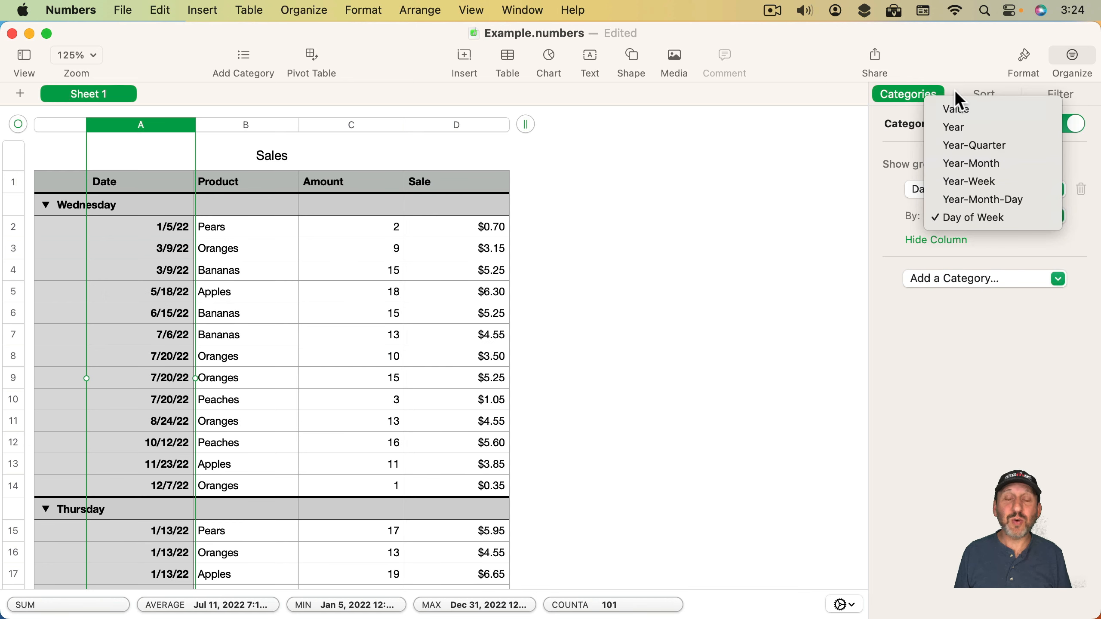
click(967, 164)
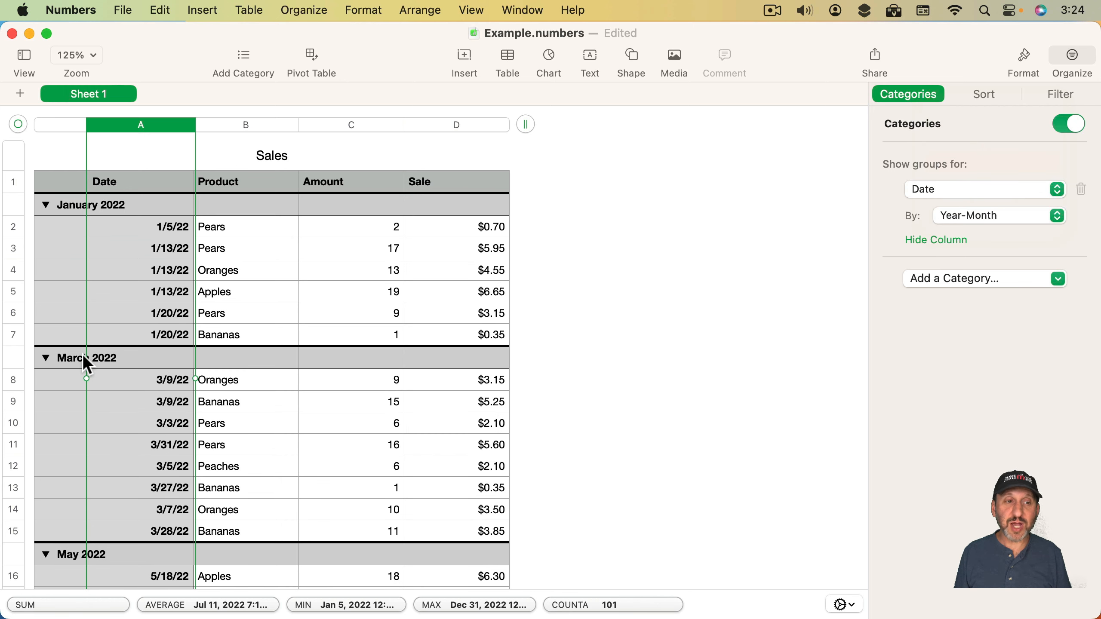
Collapse all the month groups in the Sales table and expand only June 2022.
click(46, 204)
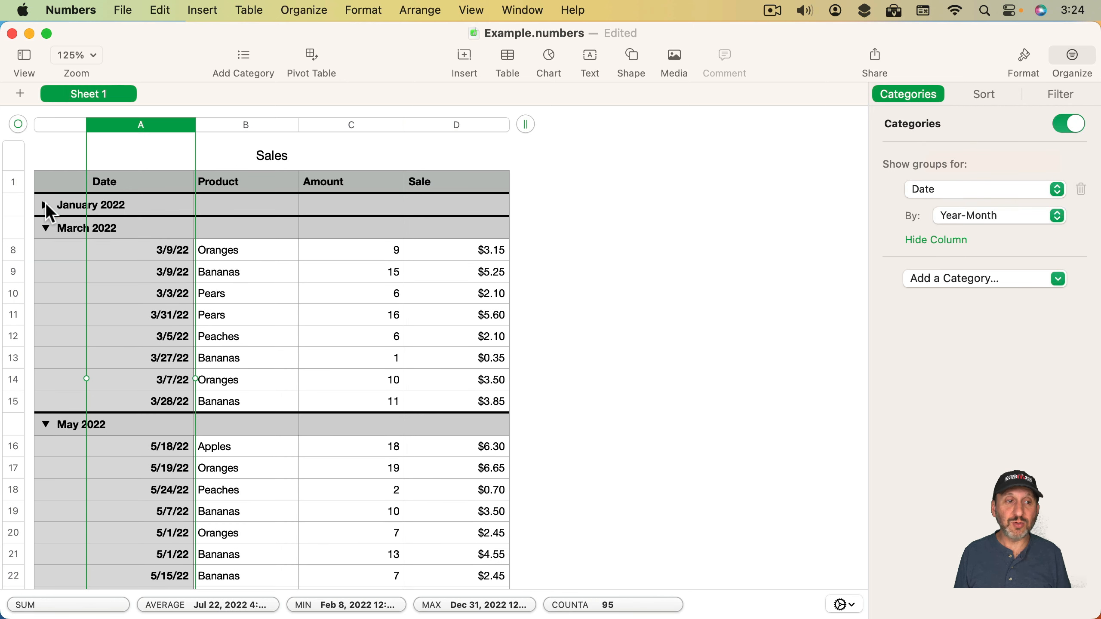
click(46, 204)
alt+click(46, 204)
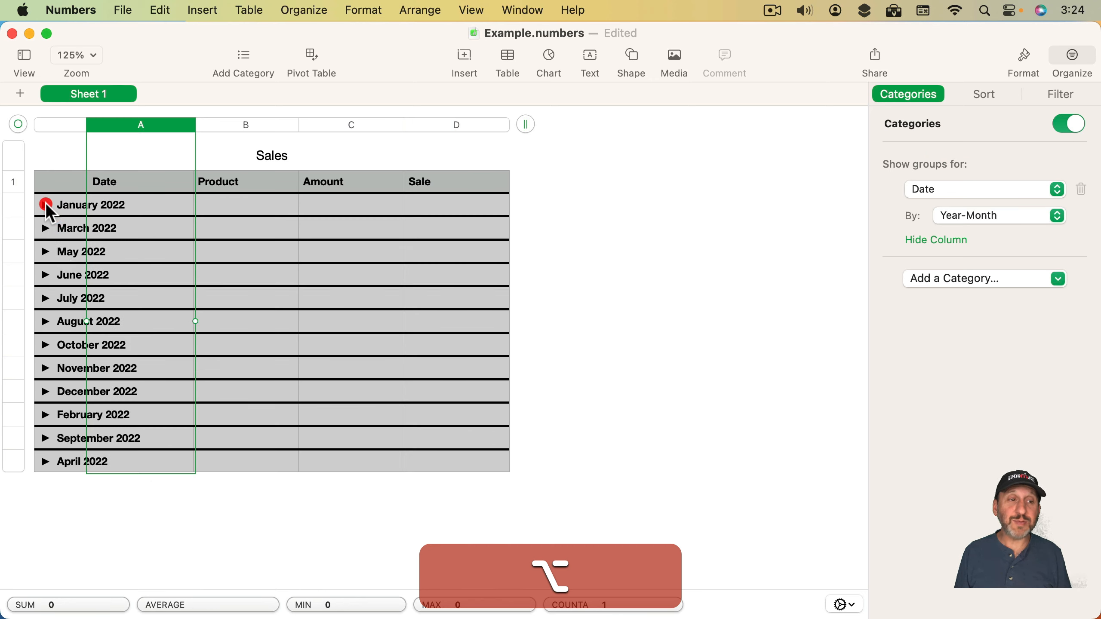
click(44, 275)
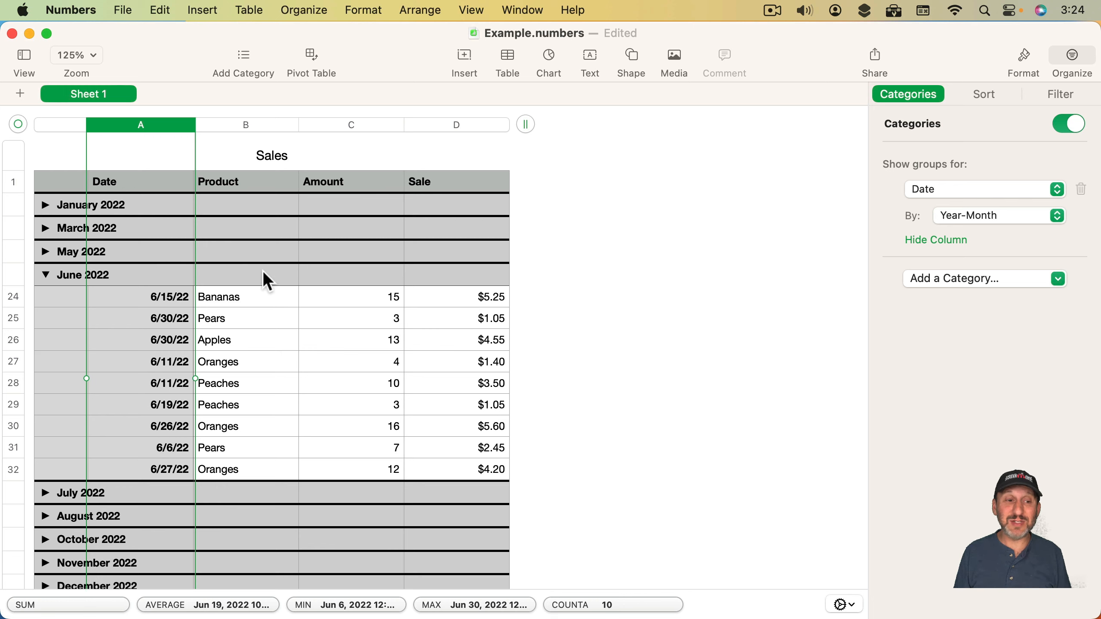
Expand the January 2022 group in place of June 2022 and summarize the groups' Amount and Sale columns with Sum.
click(45, 274)
click(45, 205)
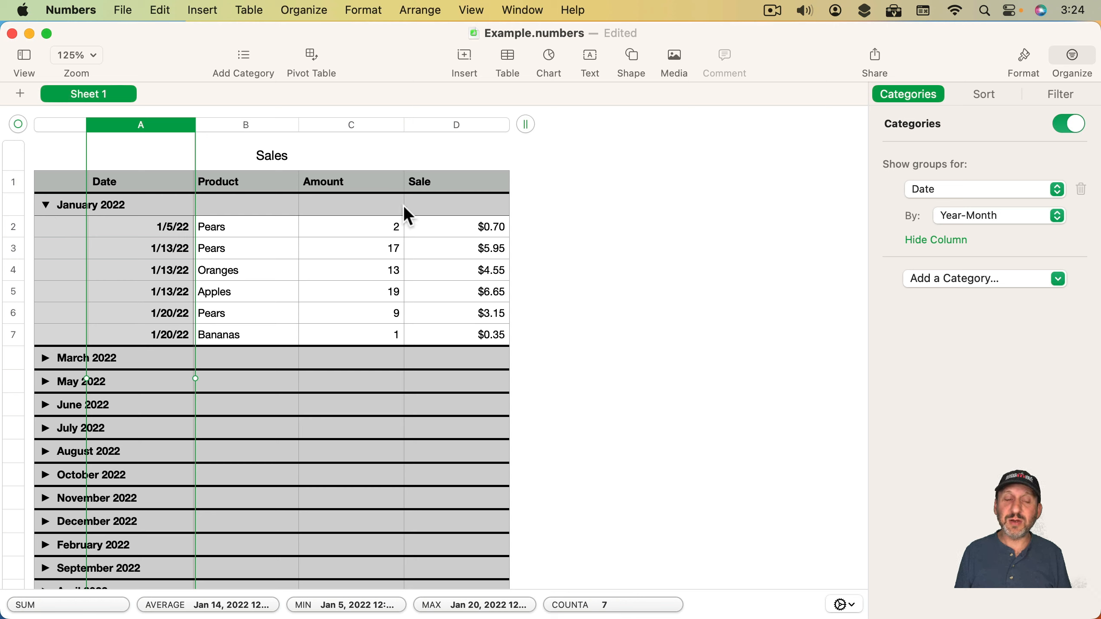
click(350, 203)
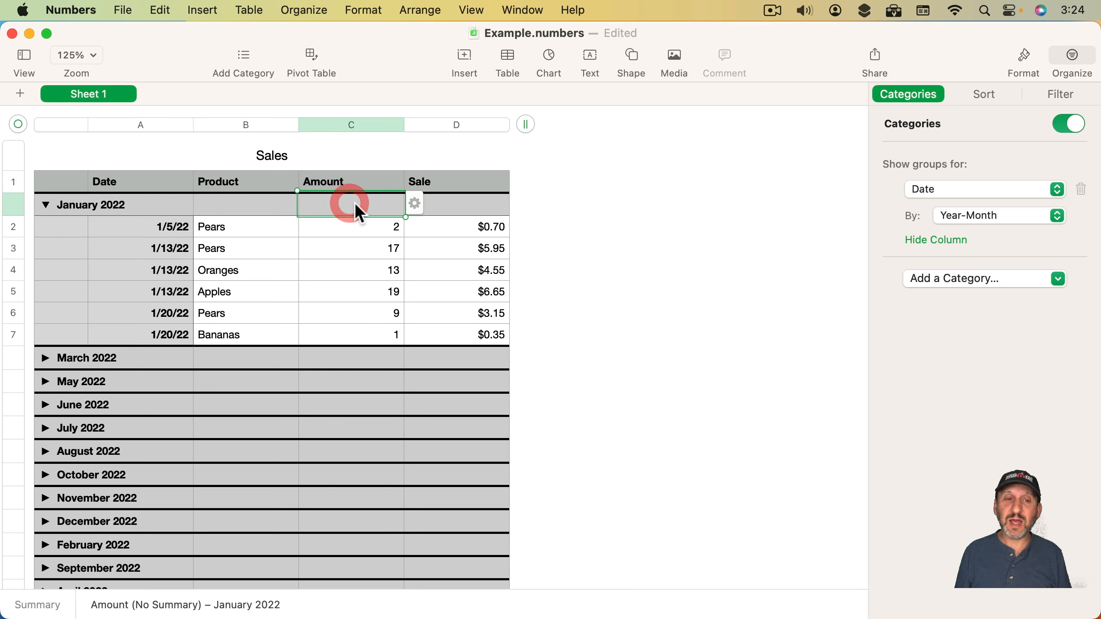
click(417, 203)
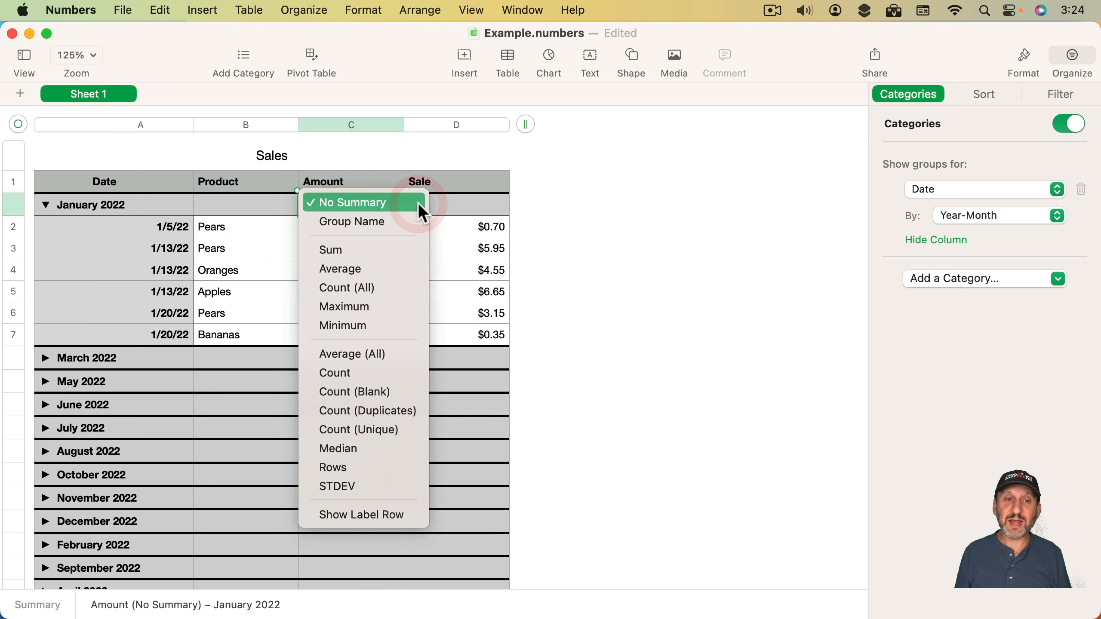
click(380, 249)
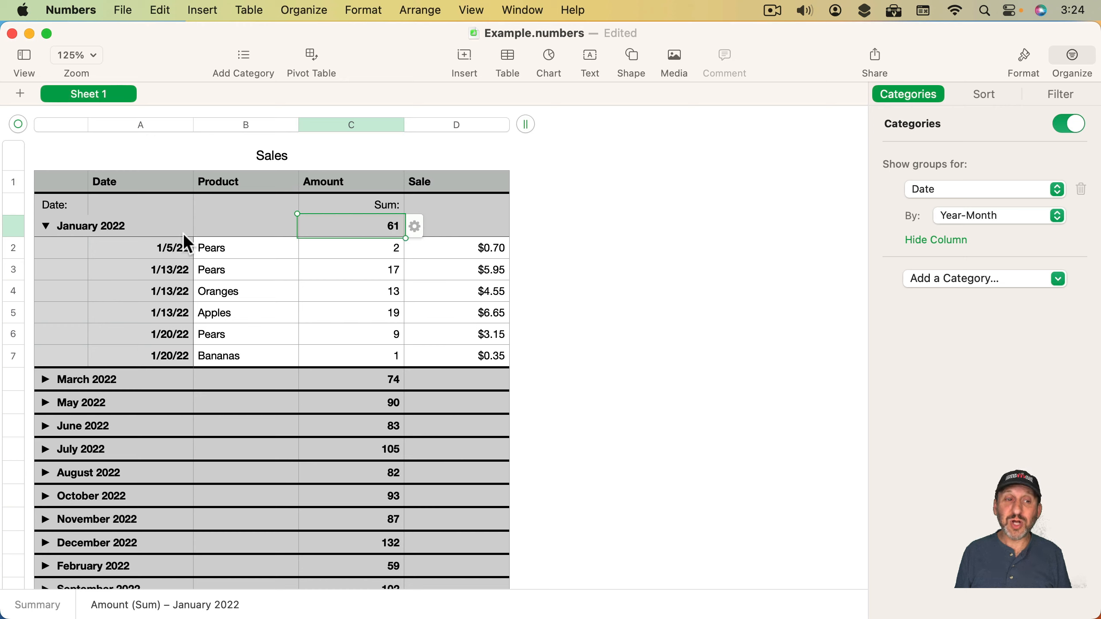
click(487, 225)
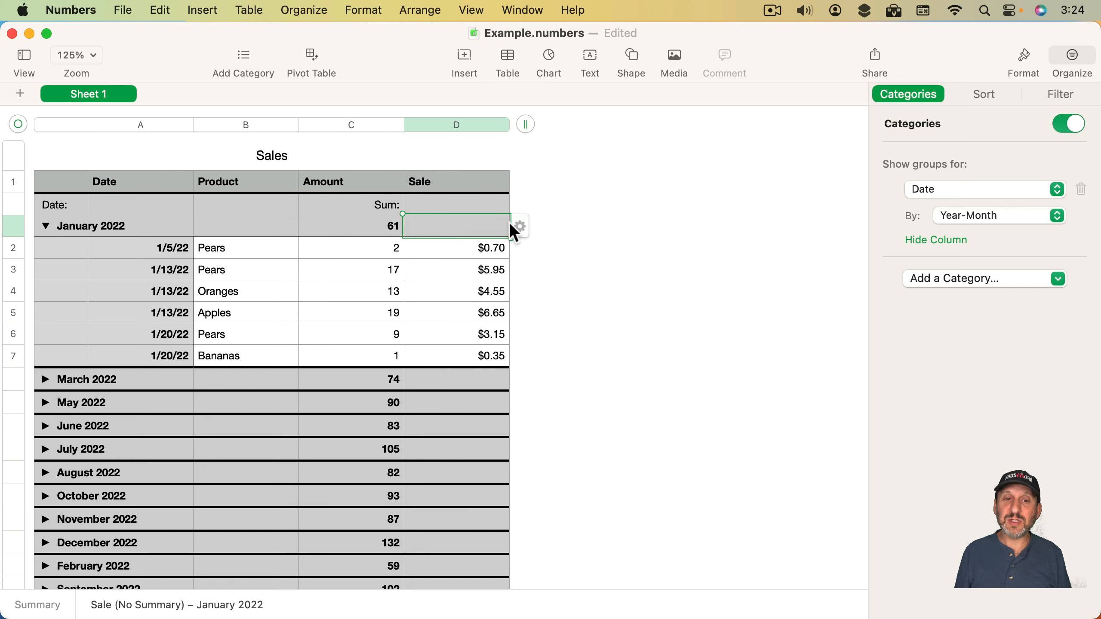
click(519, 224)
click(474, 272)
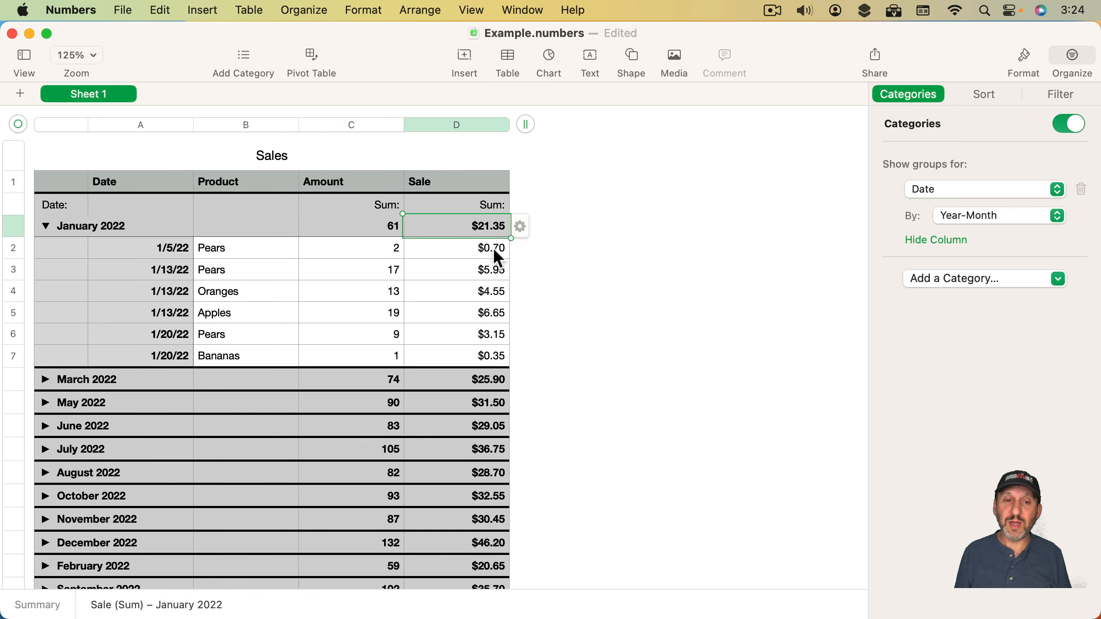
Expand and collapse the March 2022 group, and sort the groups by "Date" (by Year-Month) ascending.
click(45, 378)
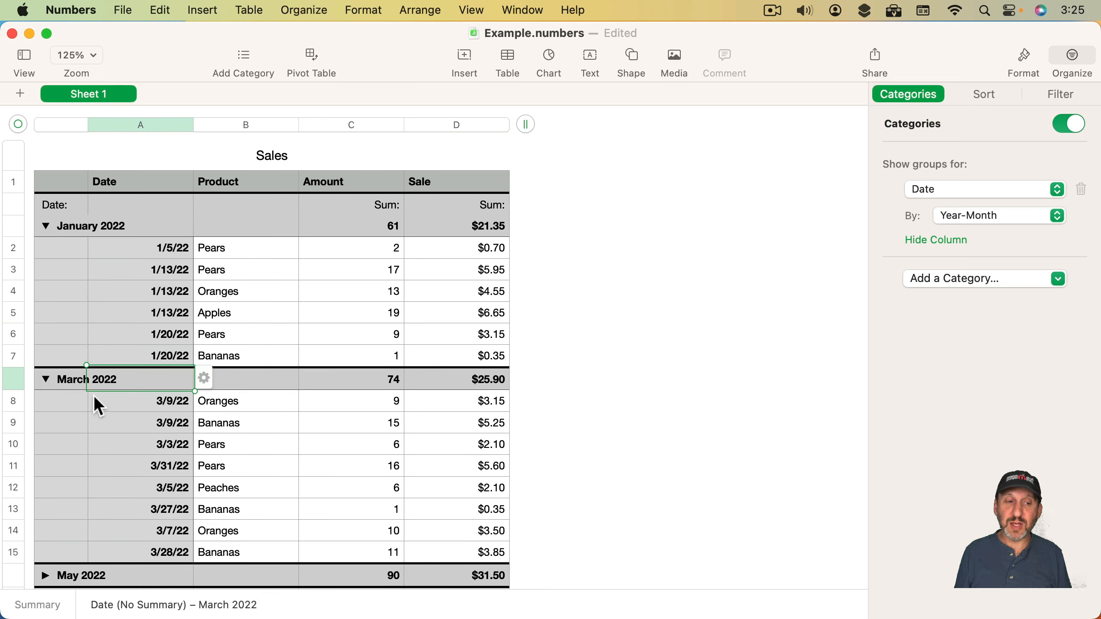
click(45, 378)
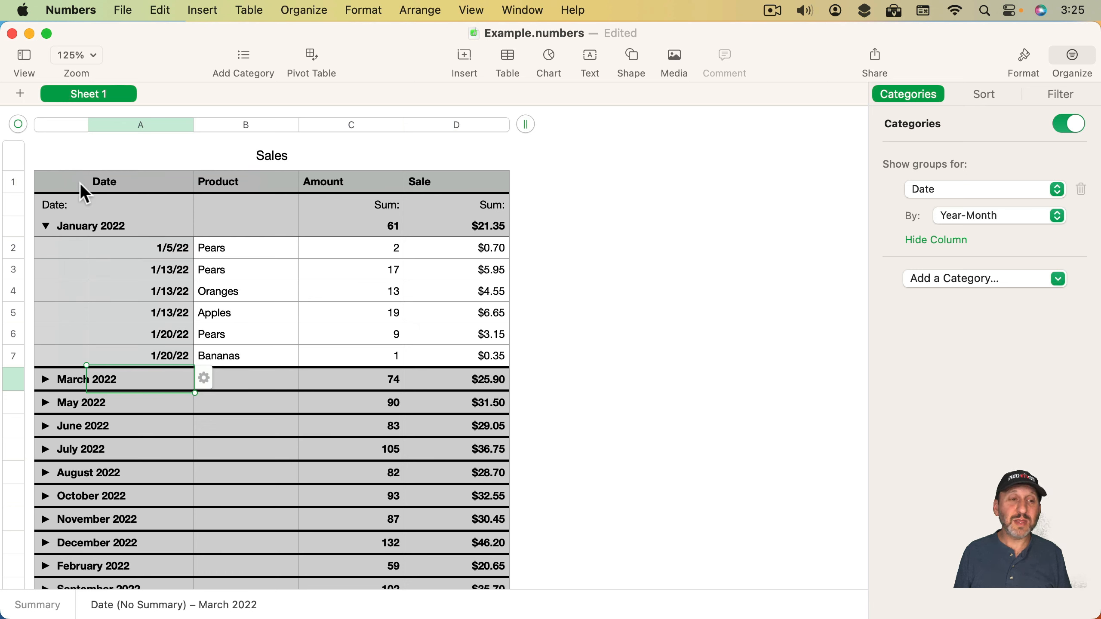
click(79, 125)
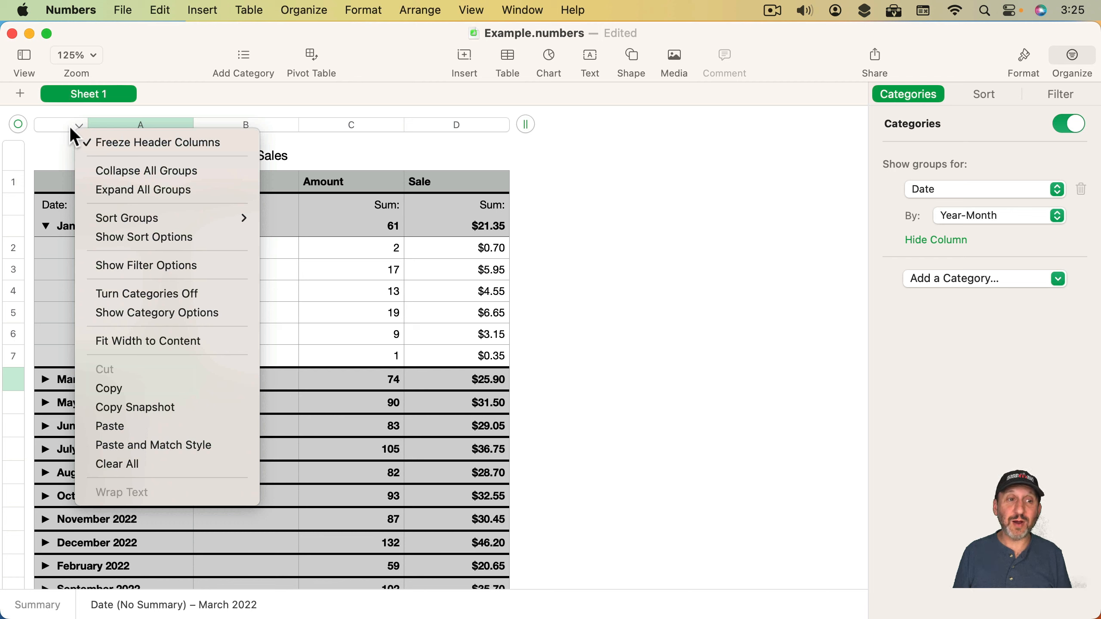
mouse_move(142, 213)
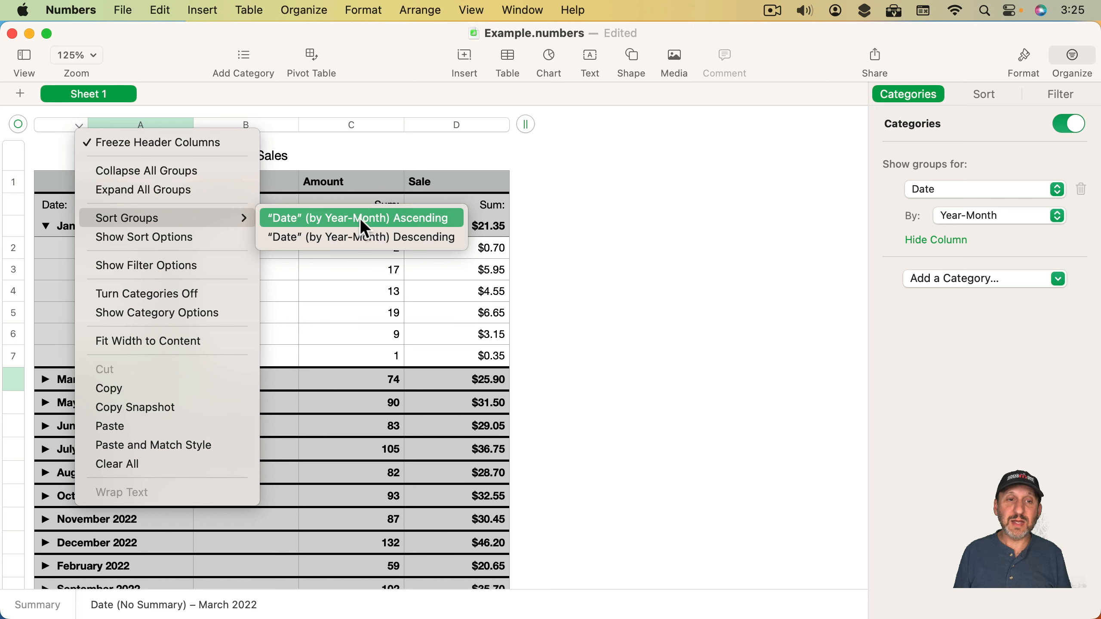
click(411, 219)
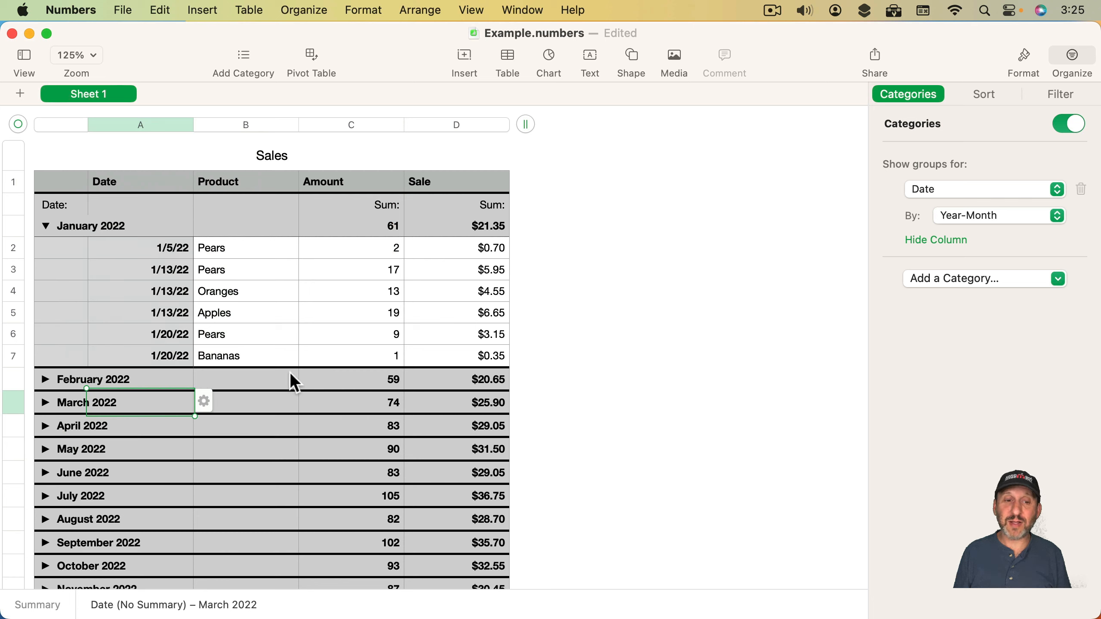
Examine February 2022's Amount and Sale summaries and the Amount summary choices, and collapse the January 2022 group.
click(355, 379)
click(458, 384)
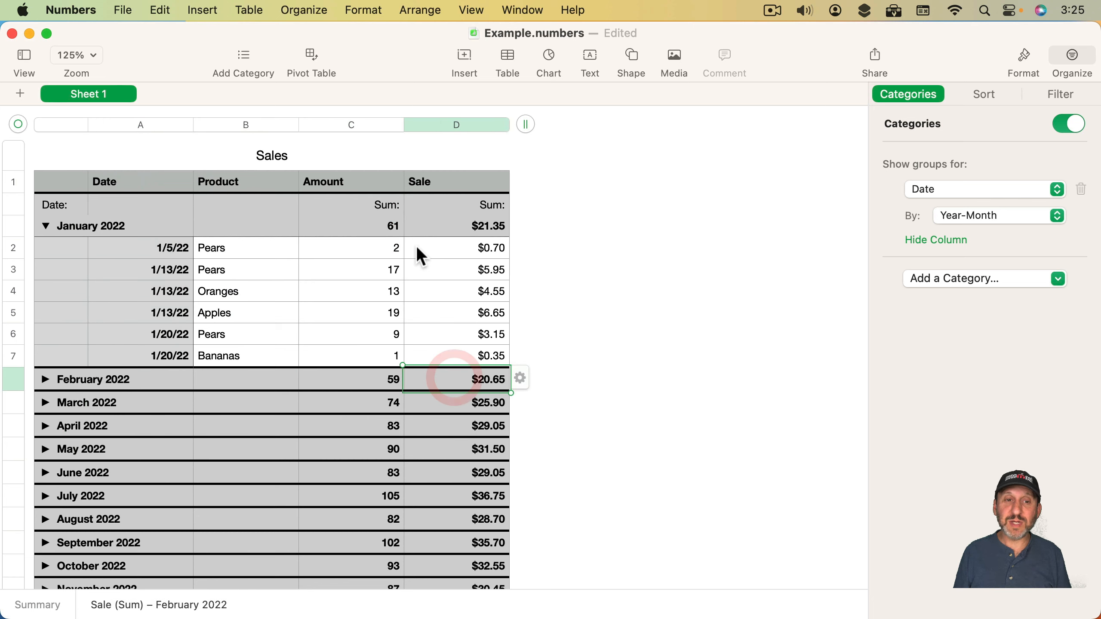
click(397, 378)
click(416, 377)
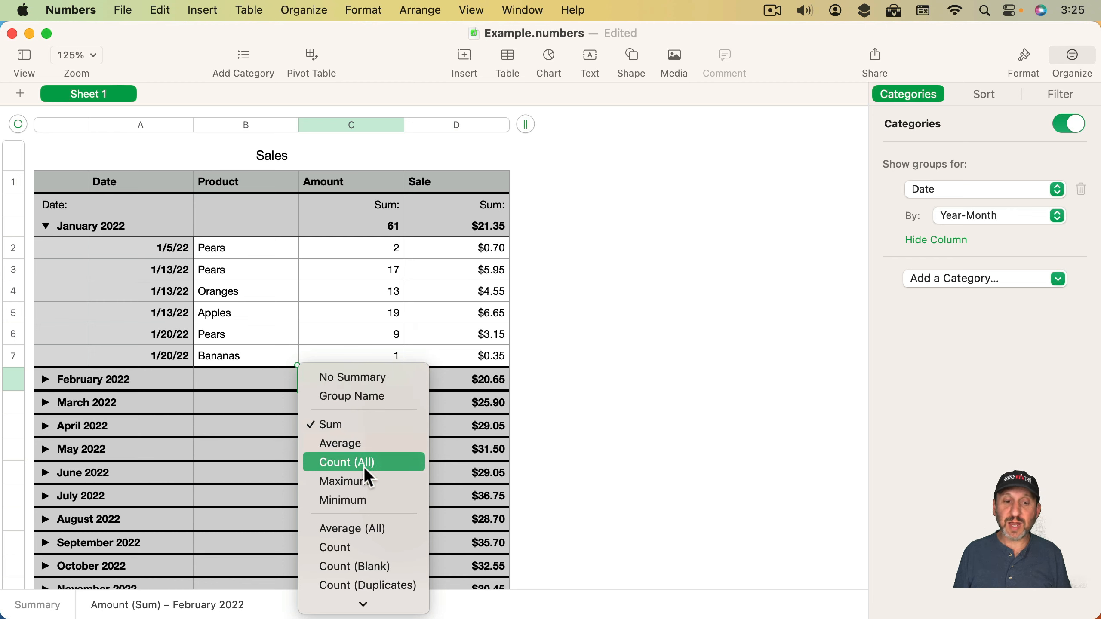
click(278, 221)
click(46, 226)
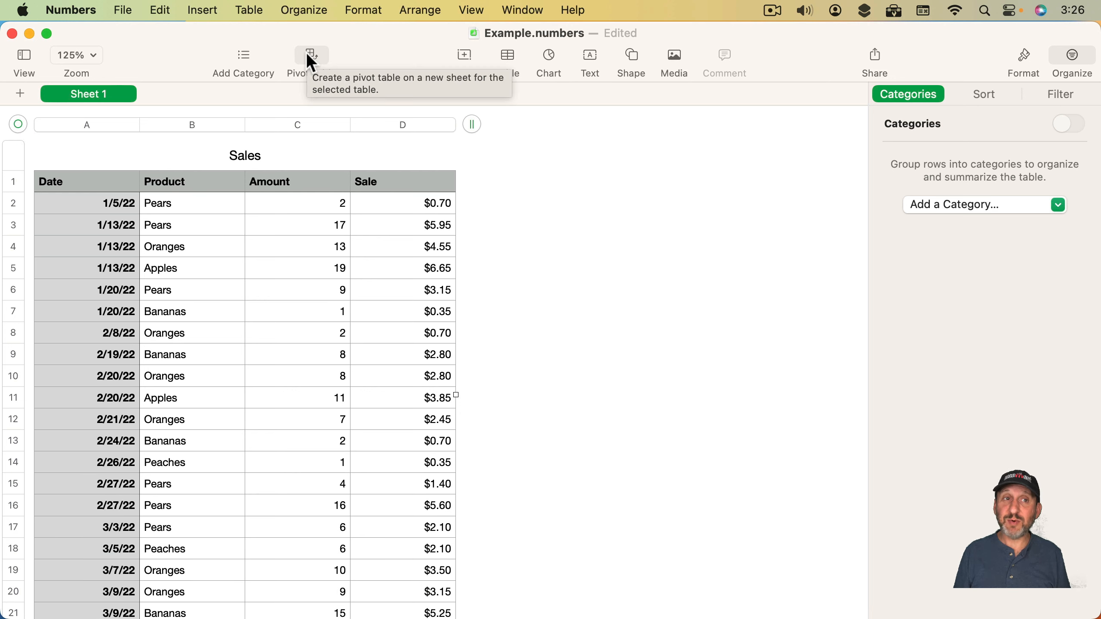
Create a pivot table from the Sales table on the current sheet, with Date and Product as its fields.
click(316, 12)
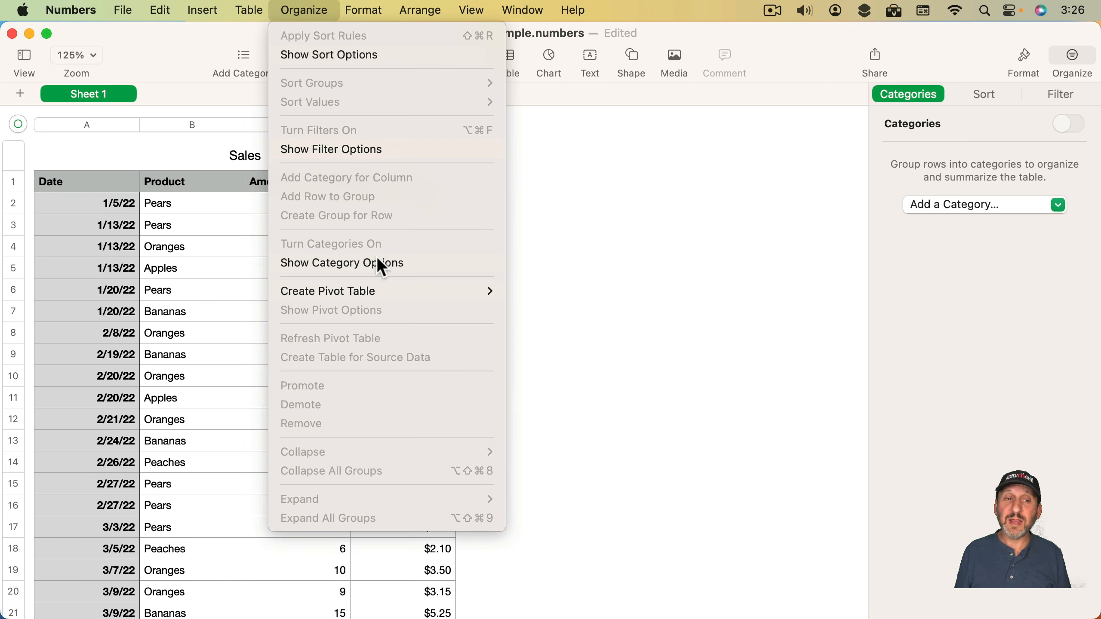
mouse_move(380, 287)
click(607, 307)
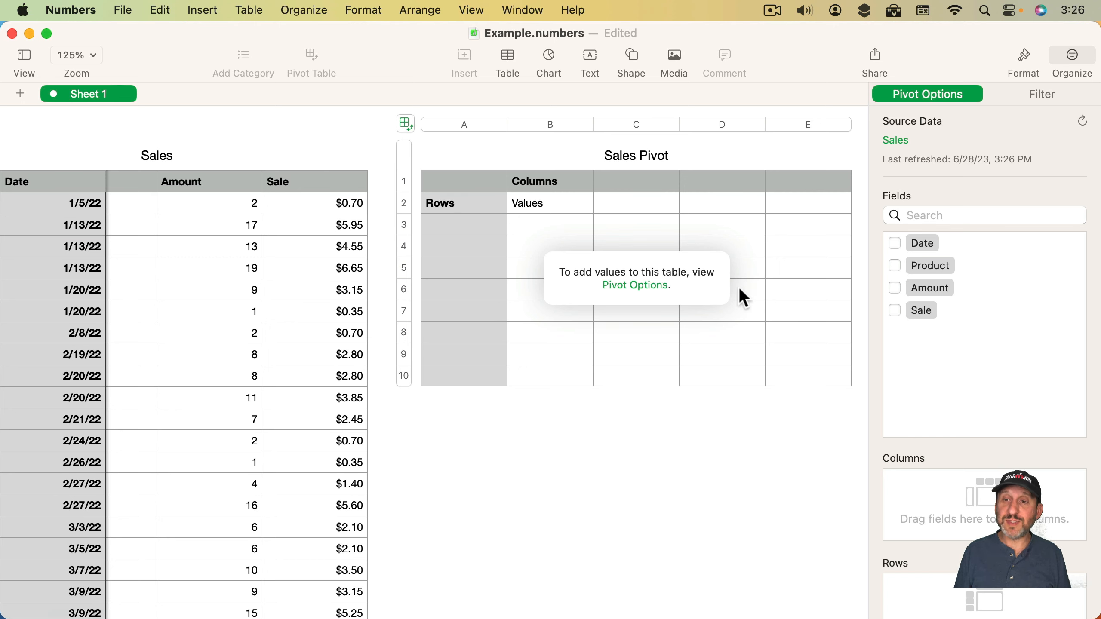
click(894, 244)
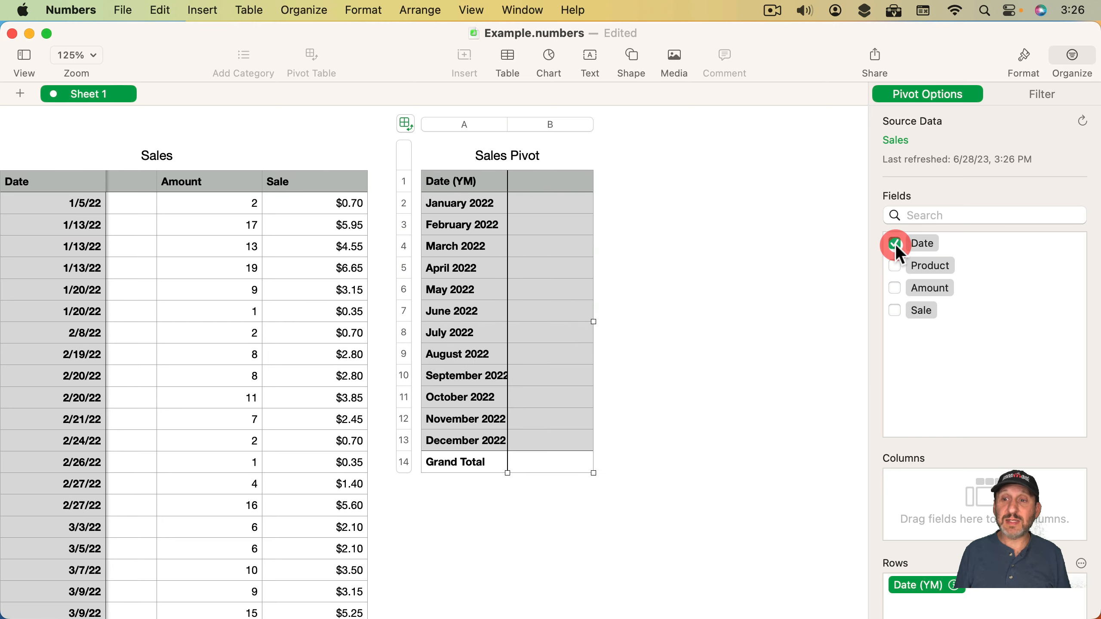
click(895, 266)
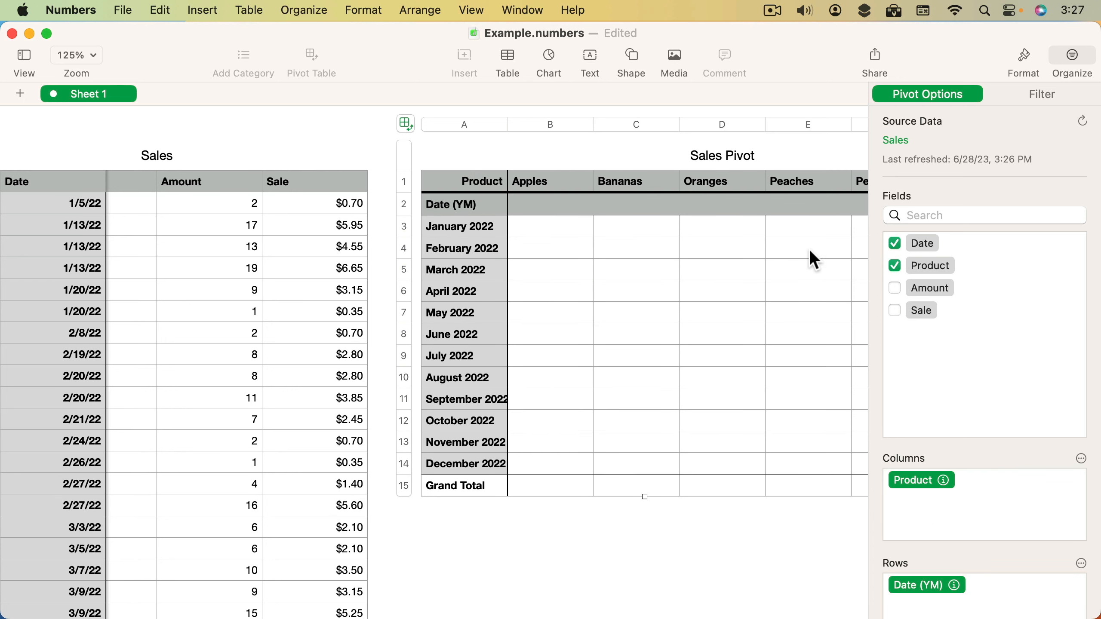
Examine the grouping choices available for the pivot table's Date row field.
scroll(928, 463, down, 5)
click(954, 446)
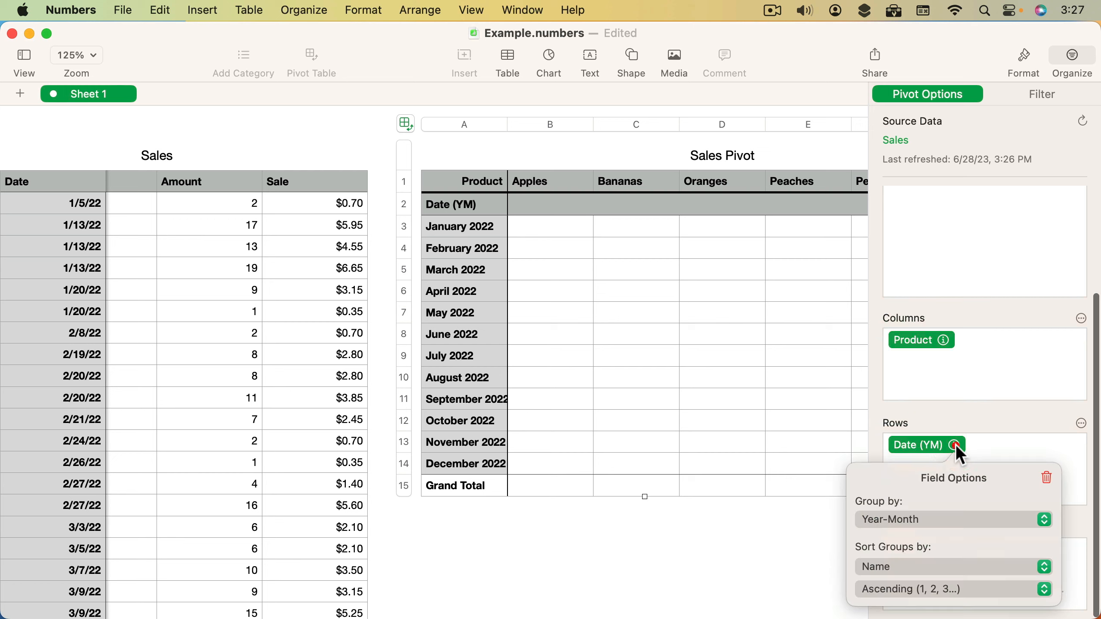
click(912, 518)
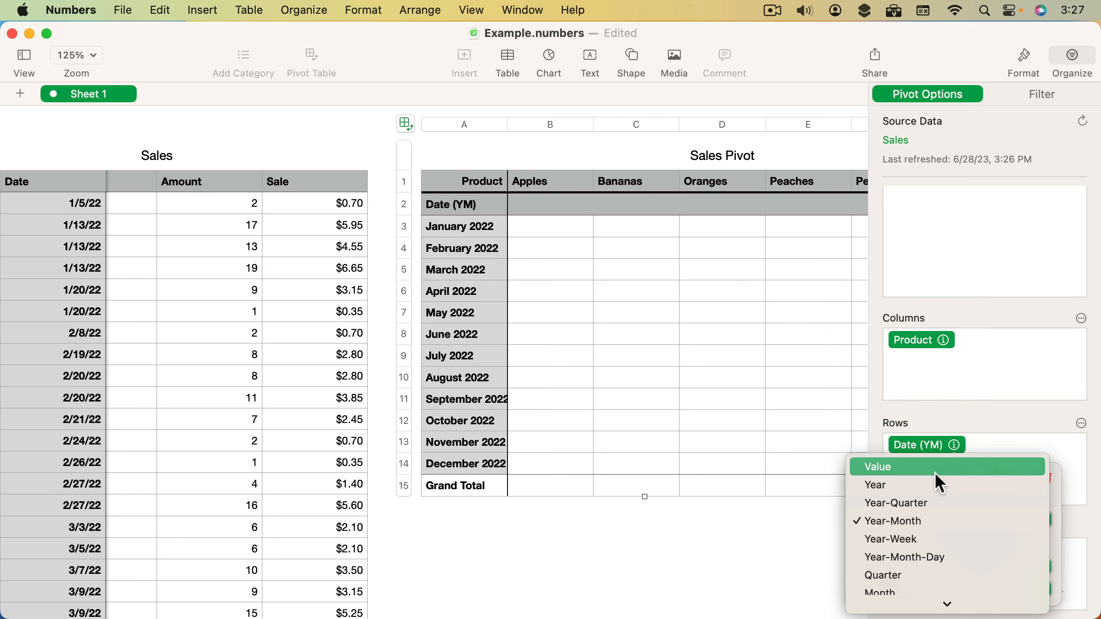
click(875, 343)
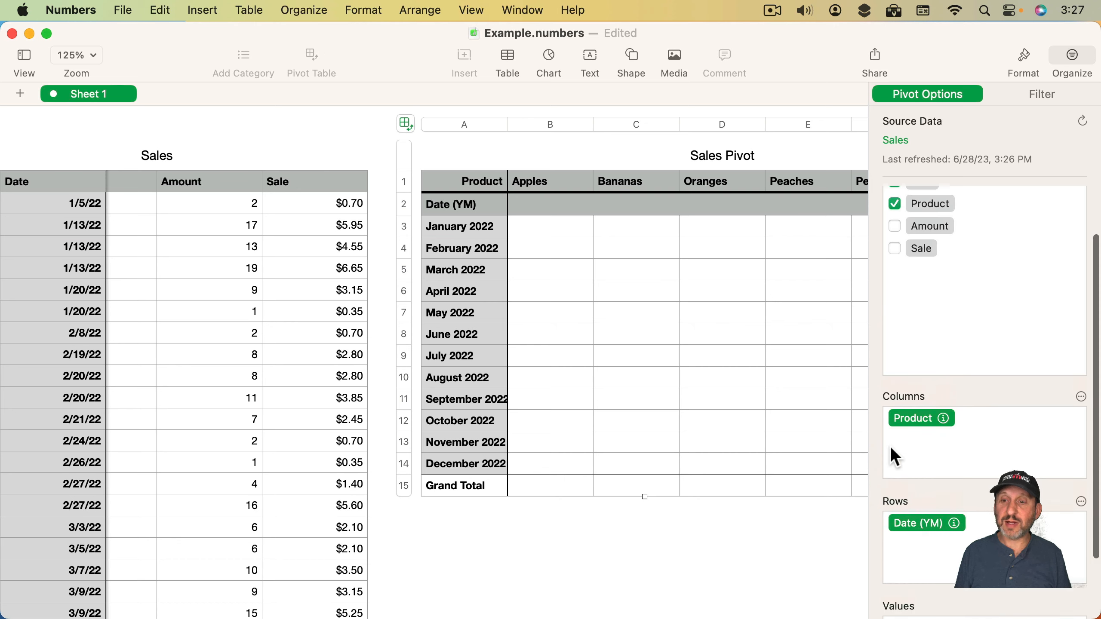
Add Sale and Amount as the pivot table's values, with Sale placed before Amount.
click(894, 288)
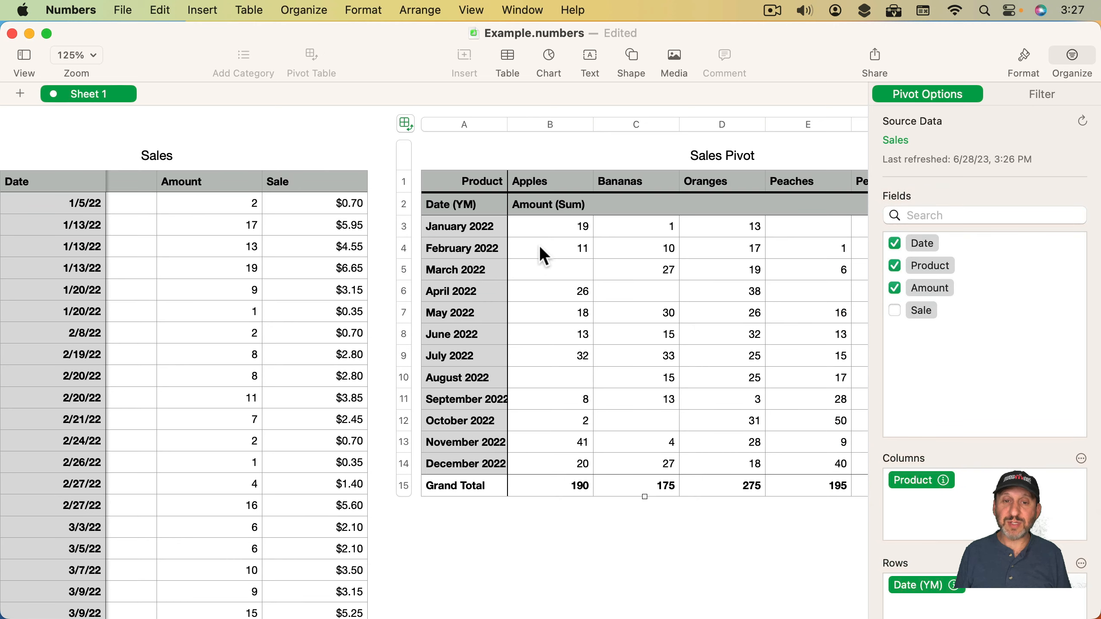
click(895, 308)
click(896, 288)
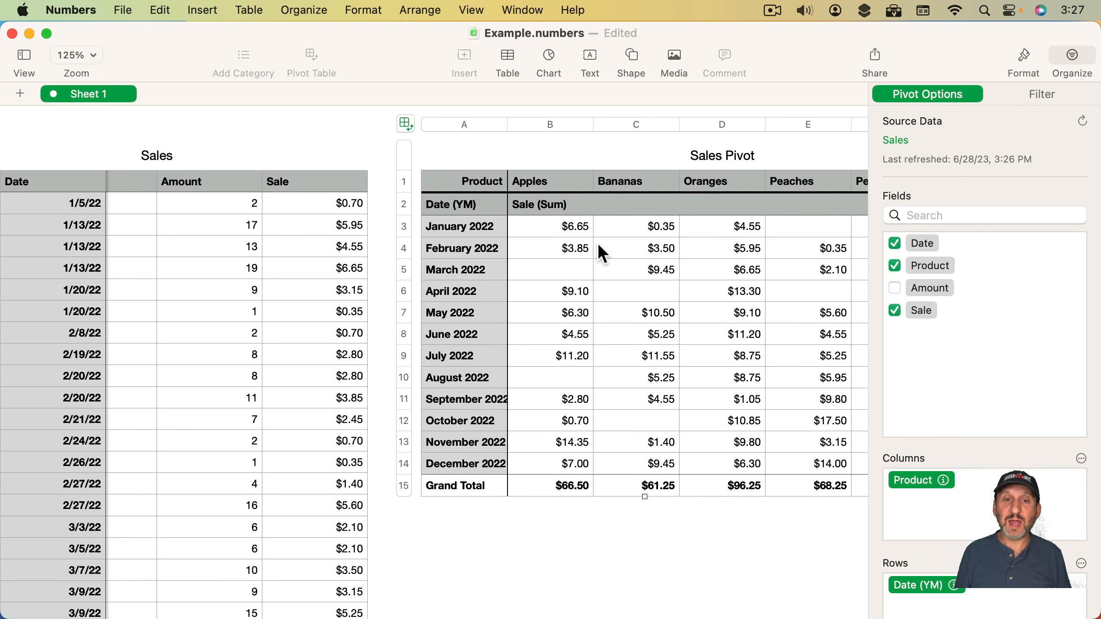
click(894, 288)
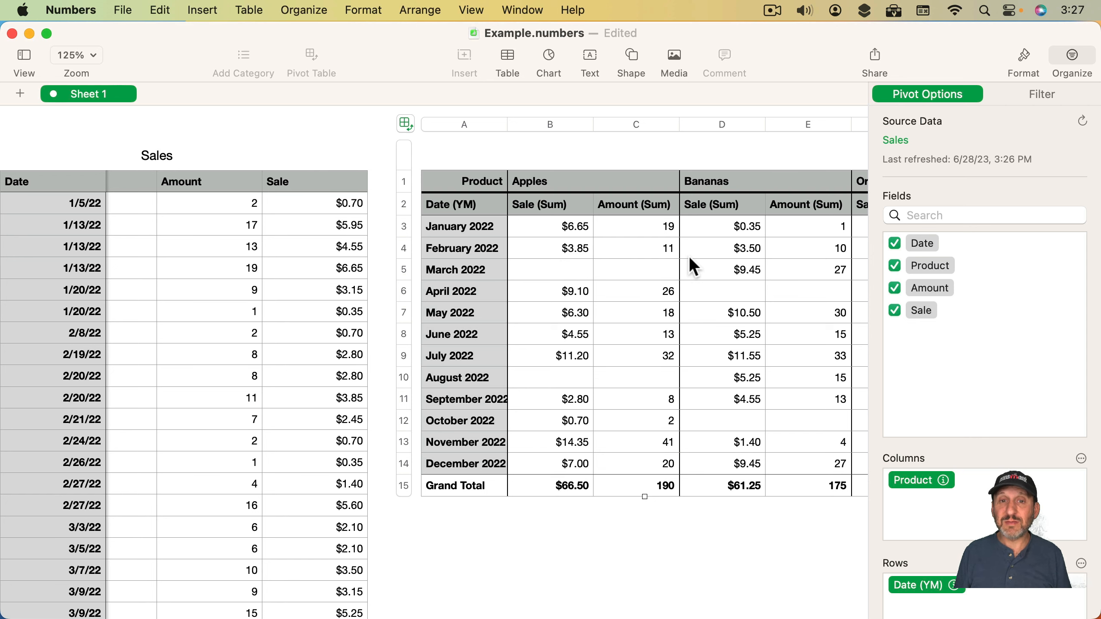
scroll(285, 290, left, 3)
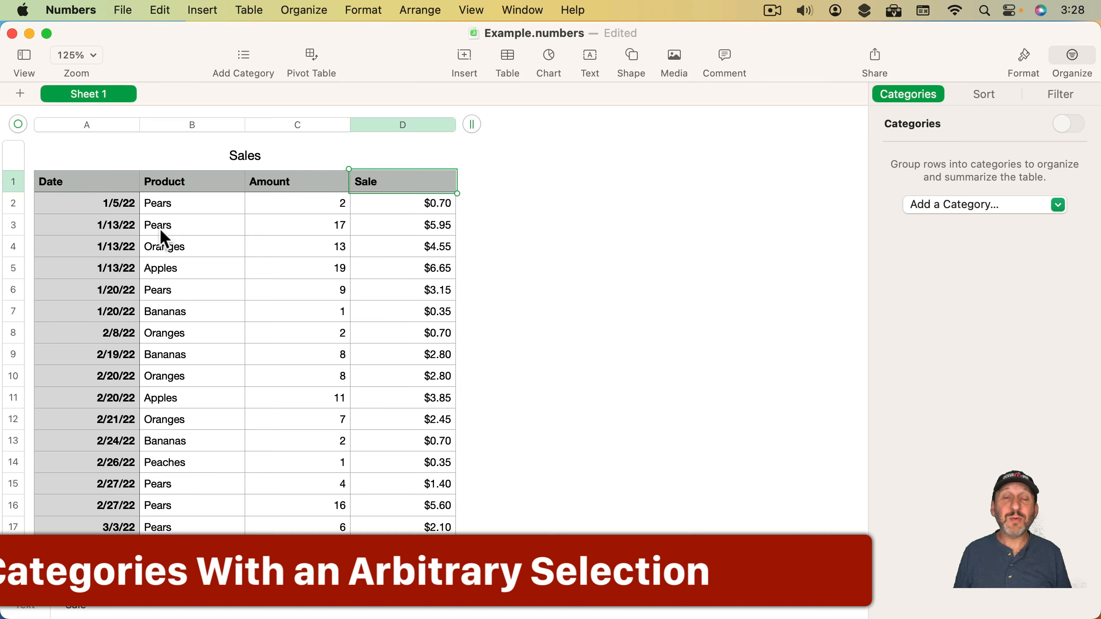
Add a column E after Sale in the Sales table and give it the header "Included".
click(160, 228)
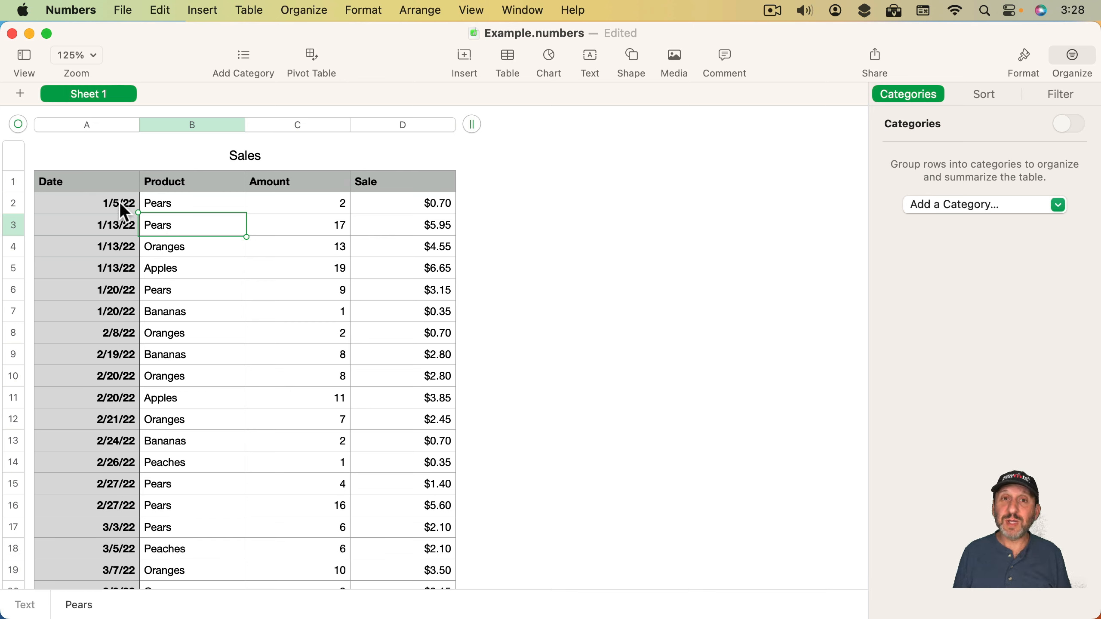
drag(474, 124, 600, 126)
click(505, 180)
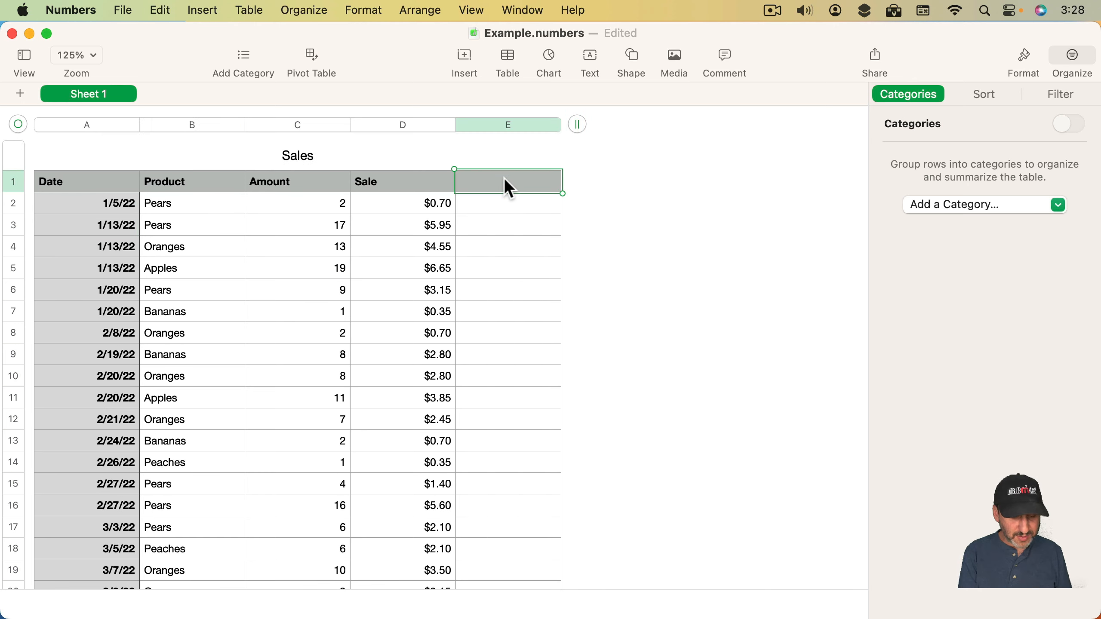
text(Included)
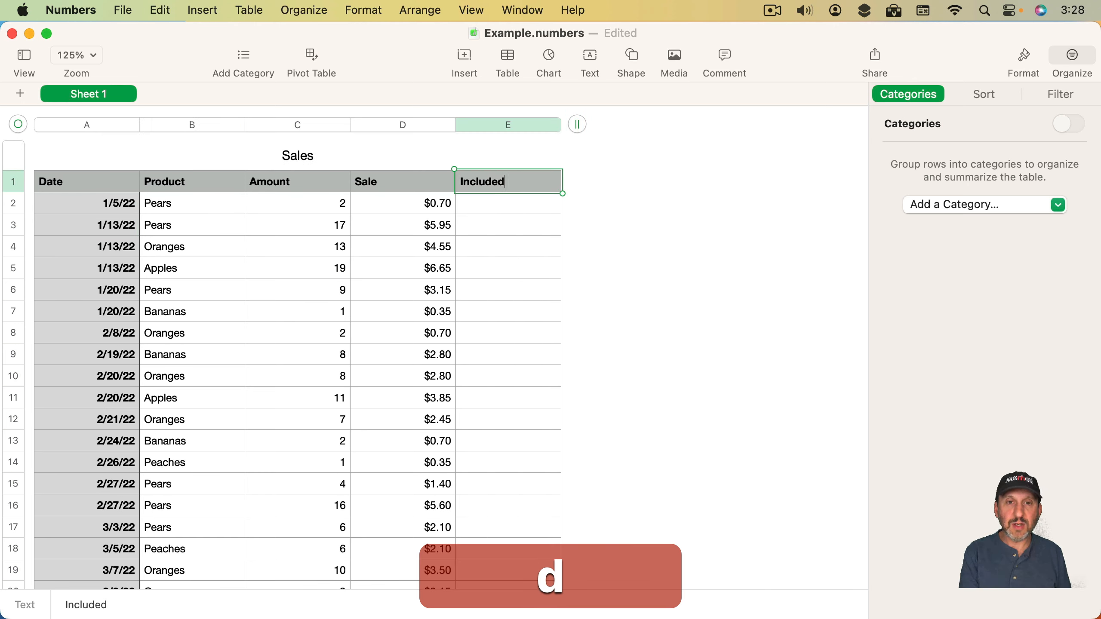
key(Return)
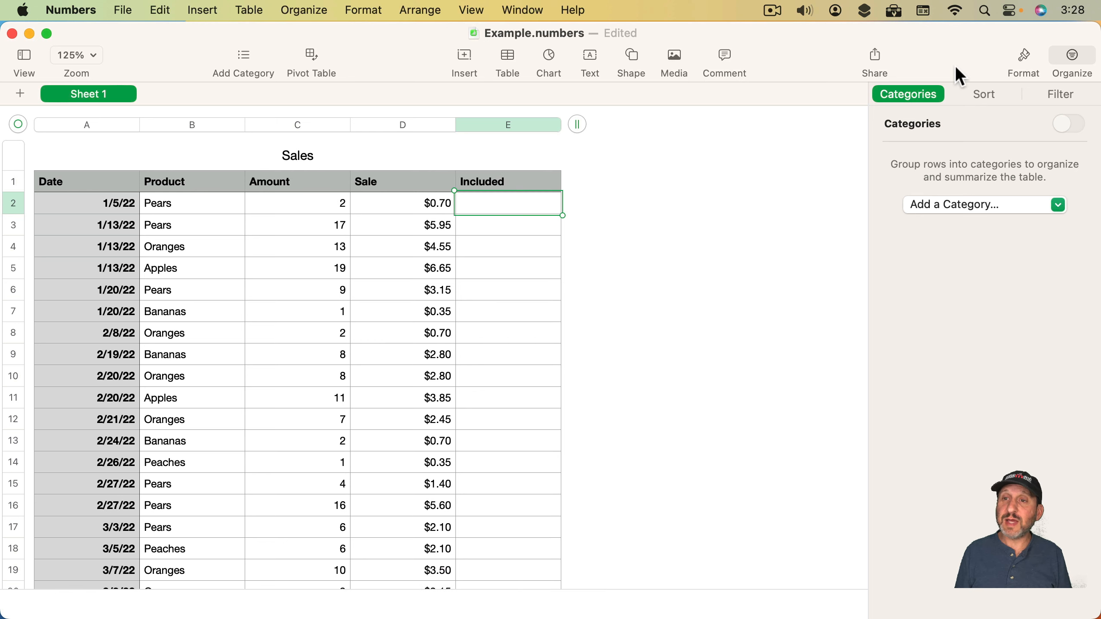
Format cell E2 as Checkbox and copy it to all body cells of the Included column.
click(1022, 58)
click(954, 93)
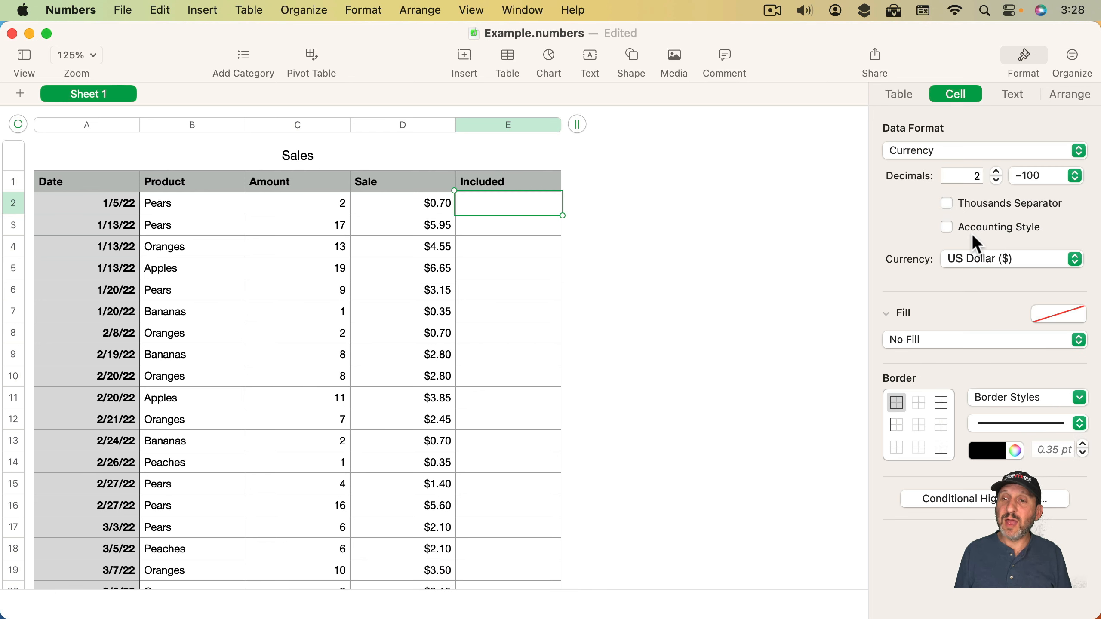
click(934, 150)
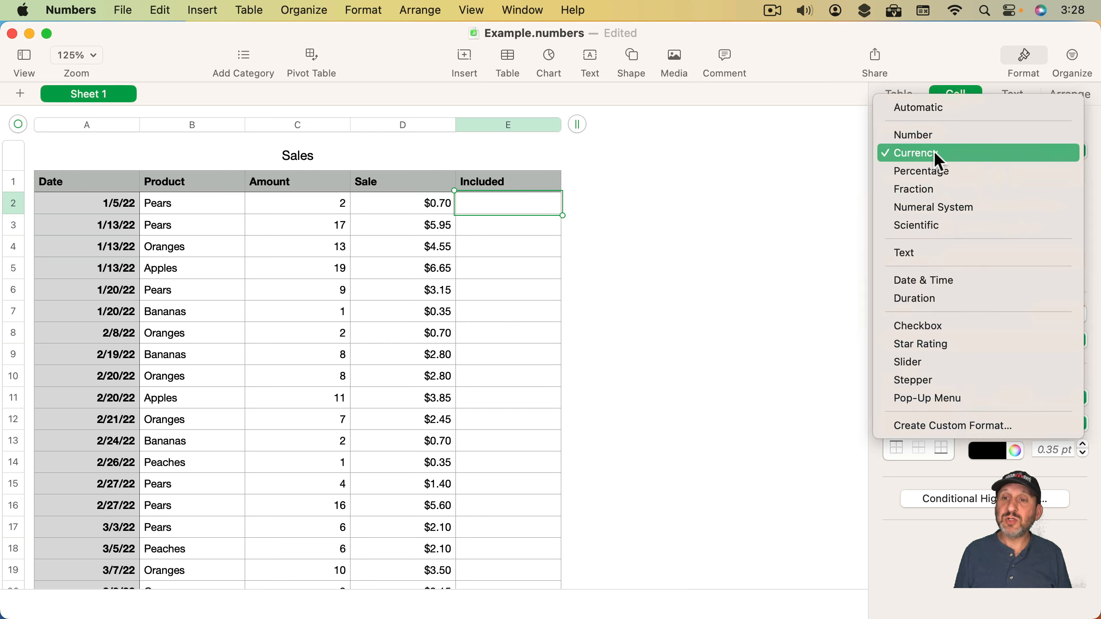
click(940, 324)
key(super+c)
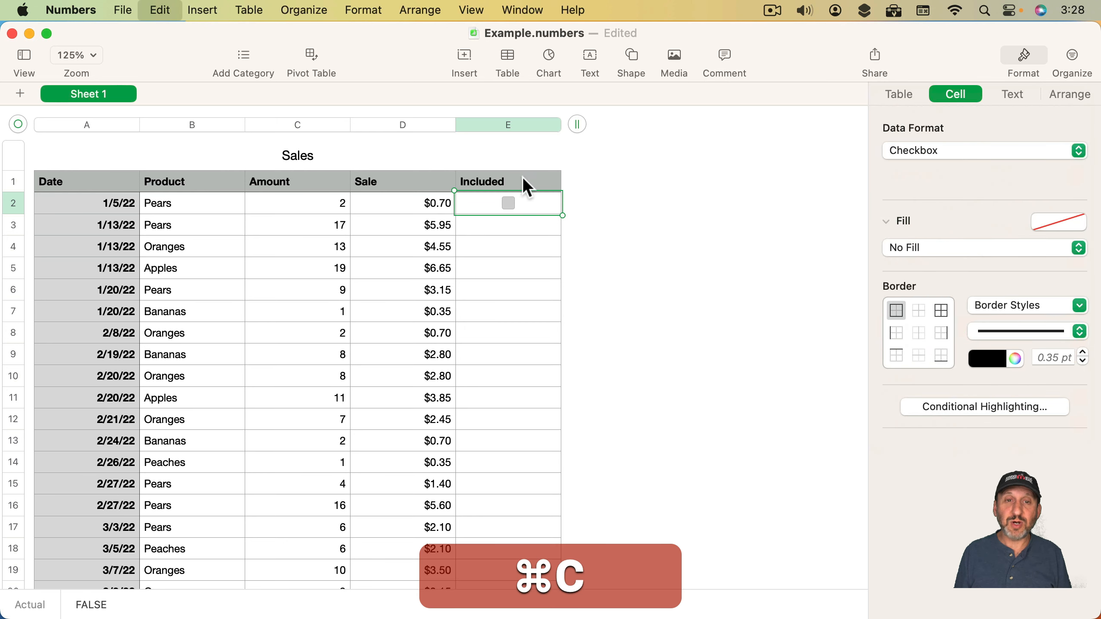
click(506, 124)
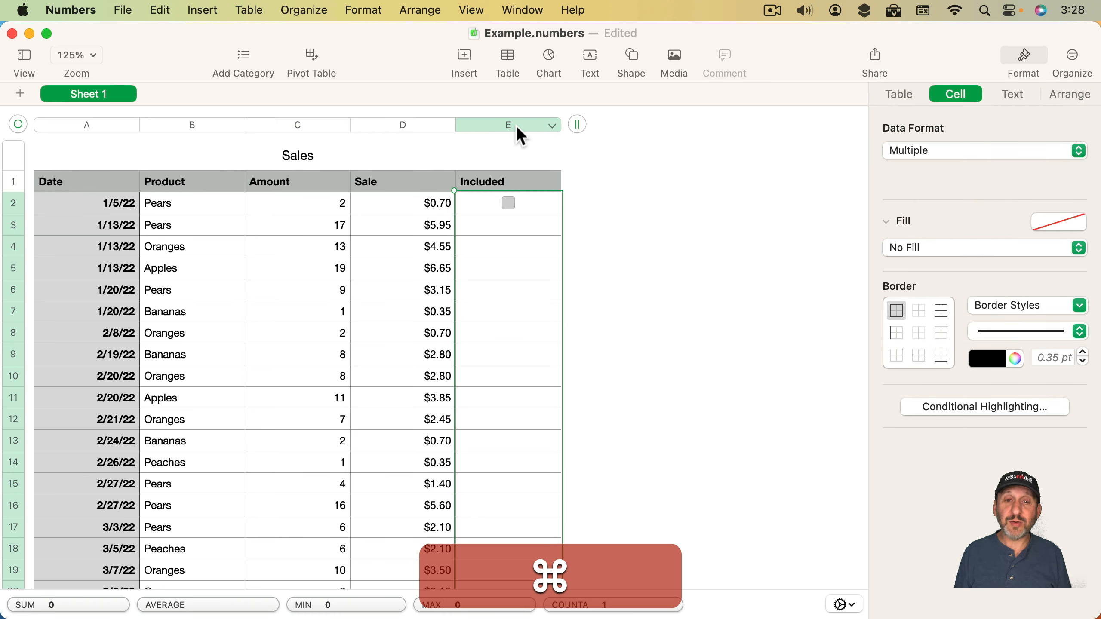
key(super+v)
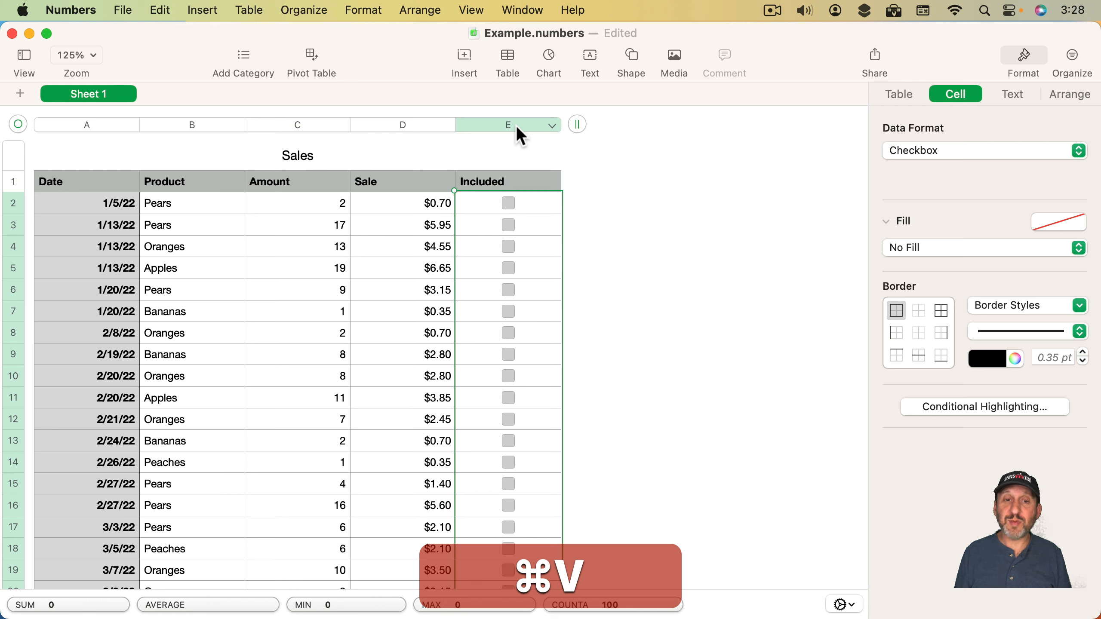
Mark five rows as included in the Sales table: rows 4, 8, 10, 13 and 16.
click(508, 247)
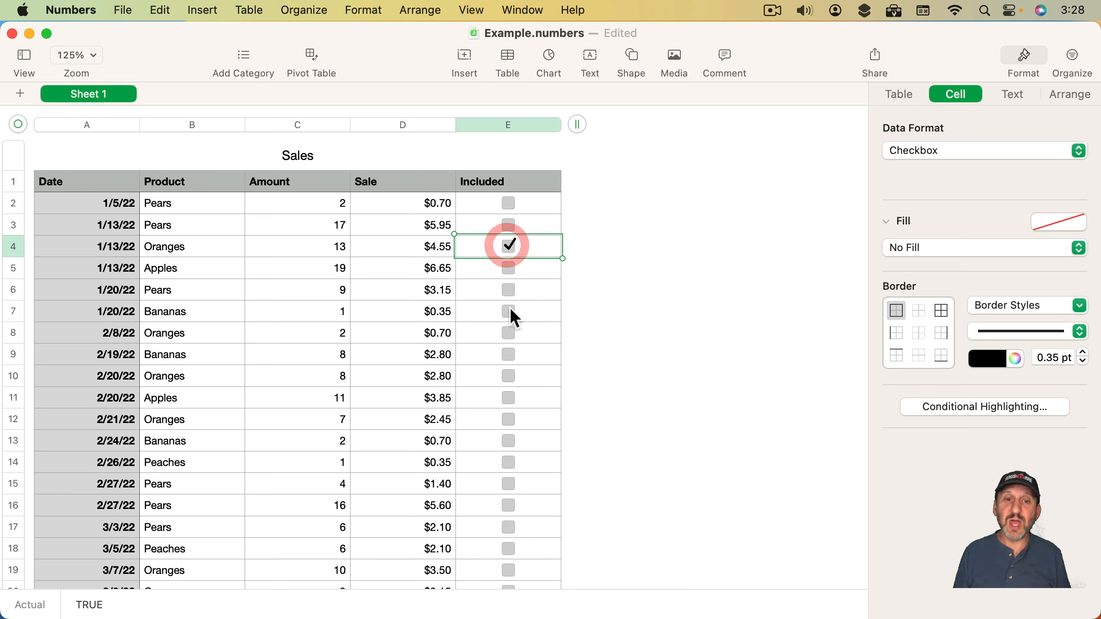
click(508, 331)
click(508, 440)
click(508, 506)
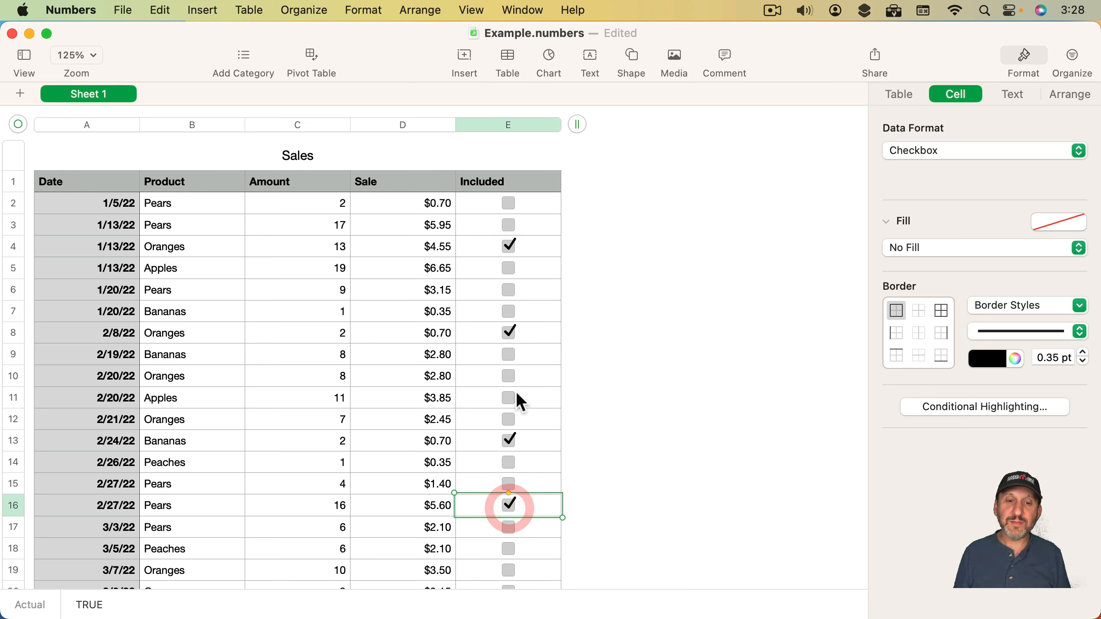
click(508, 375)
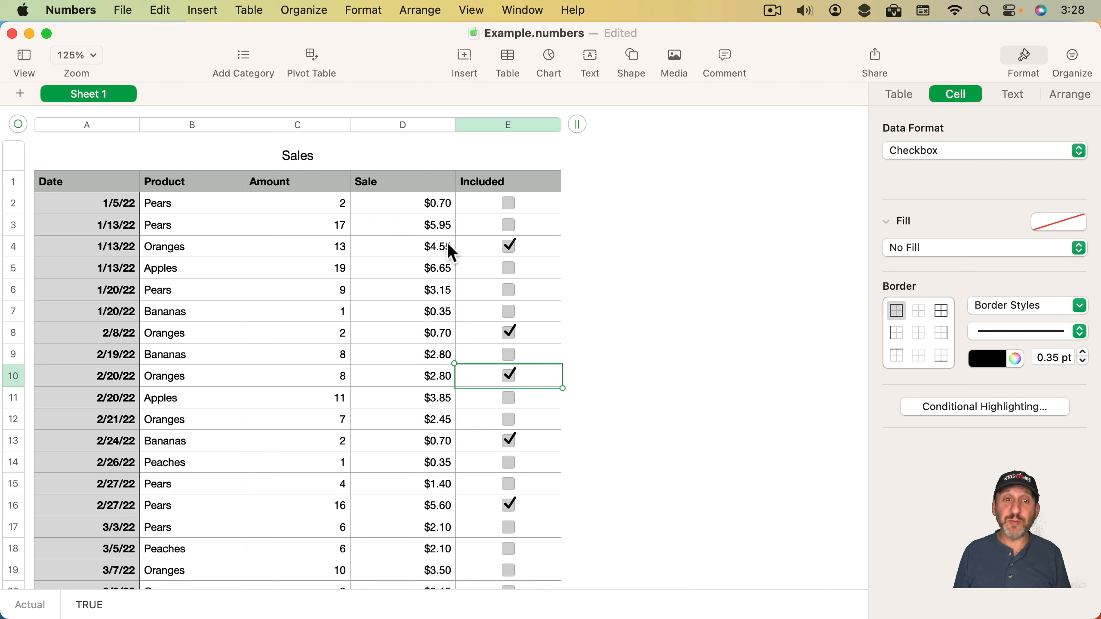
Group the Sales table by adding a category for the Included column.
mouse_move(522, 125)
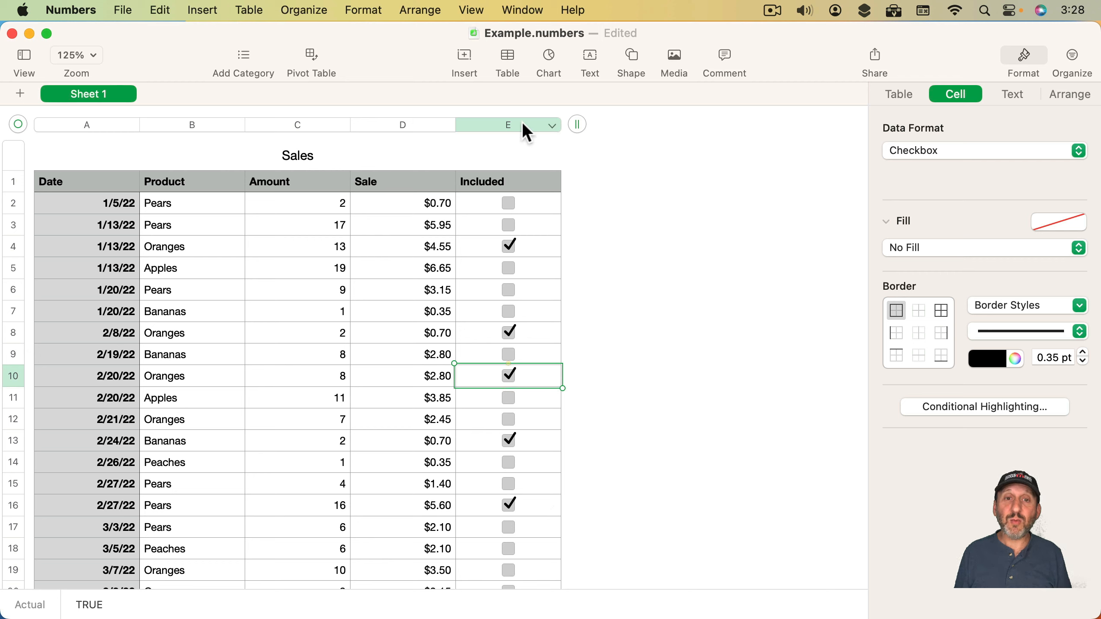
click(553, 126)
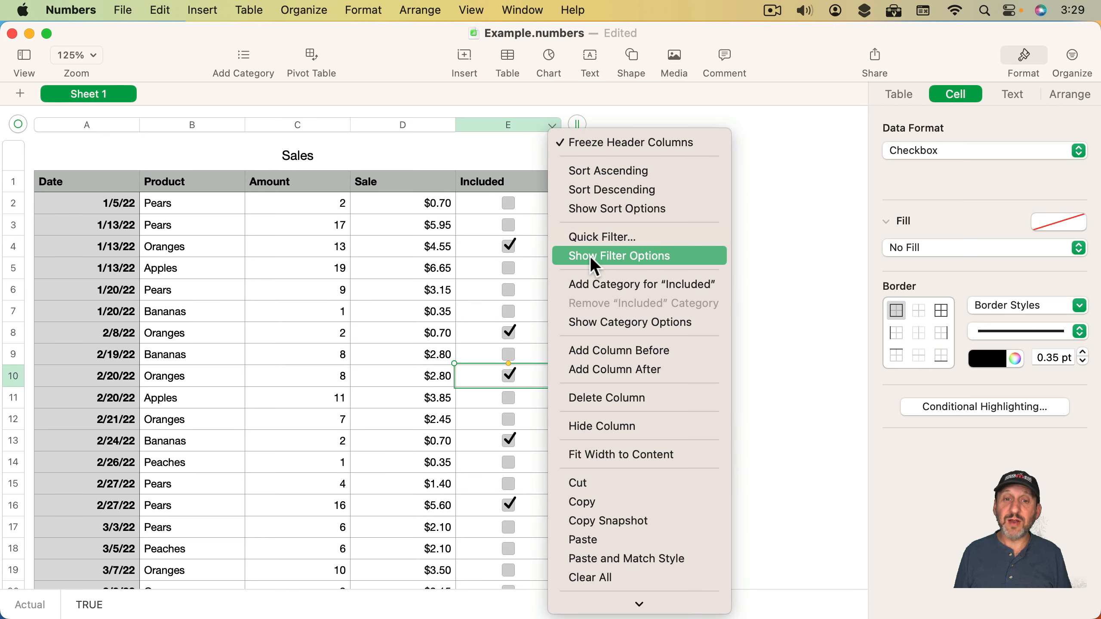
click(597, 287)
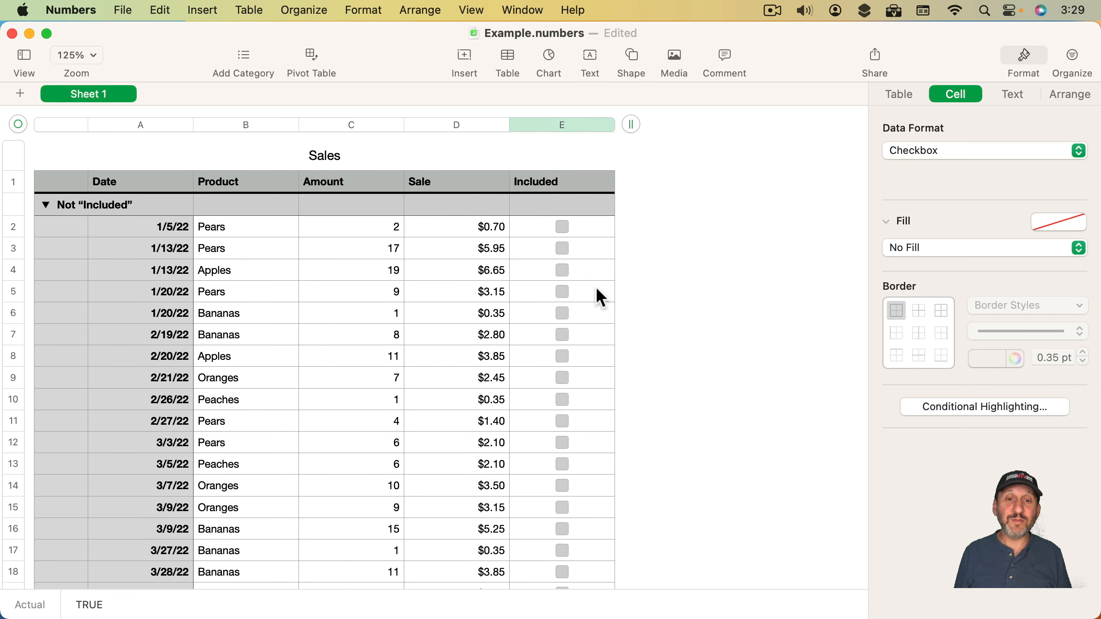
Collapse both the Not "Included" and Is "Included" groups, and expand them again to view their rows.
click(45, 204)
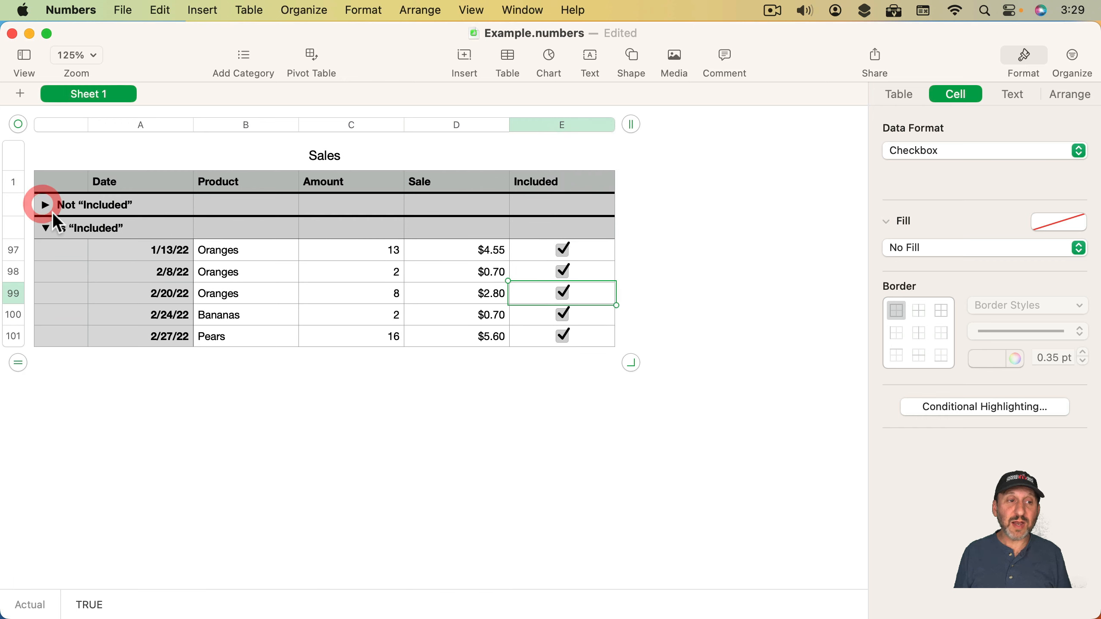
click(45, 227)
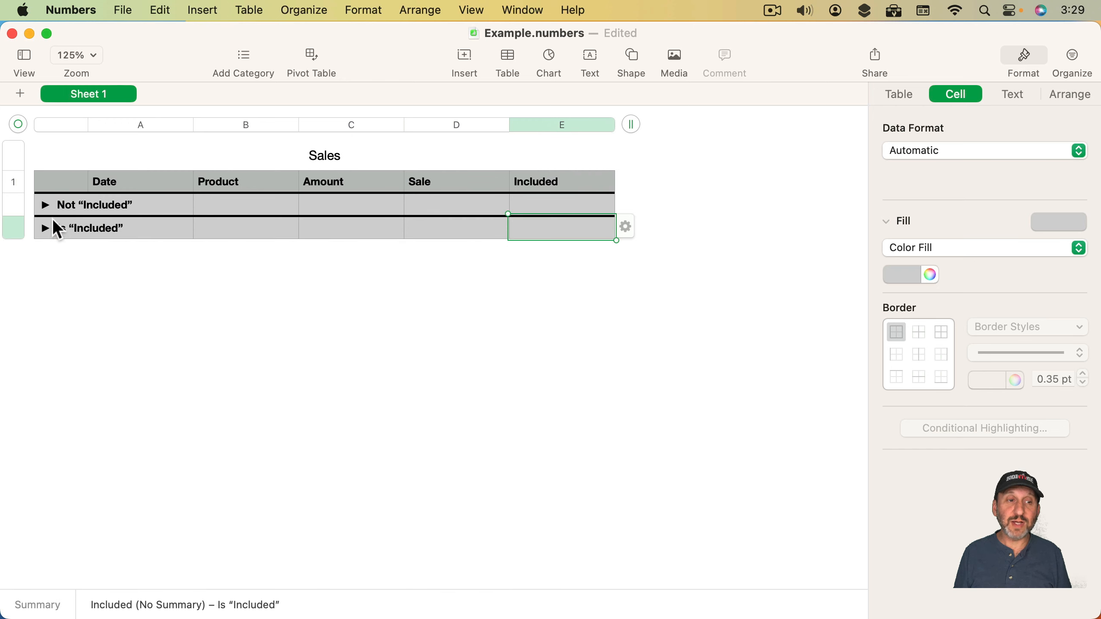
click(46, 227)
click(45, 205)
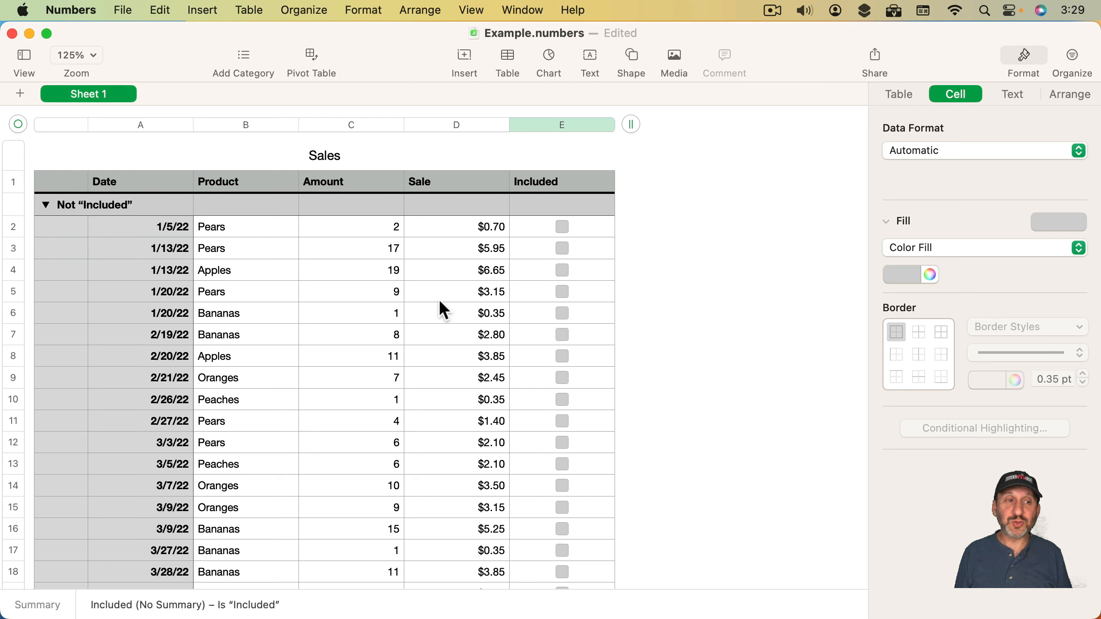
Sort the Included groups descending, and include the 1/20/22 Pears row while excluding the 2/20/22 Oranges row.
click(604, 124)
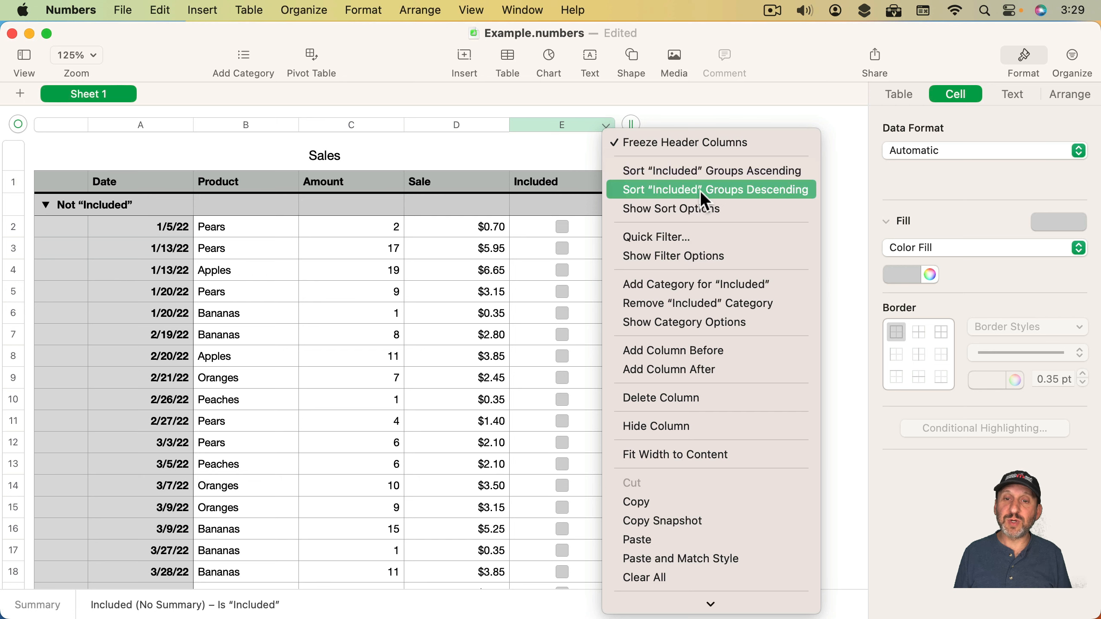
click(744, 199)
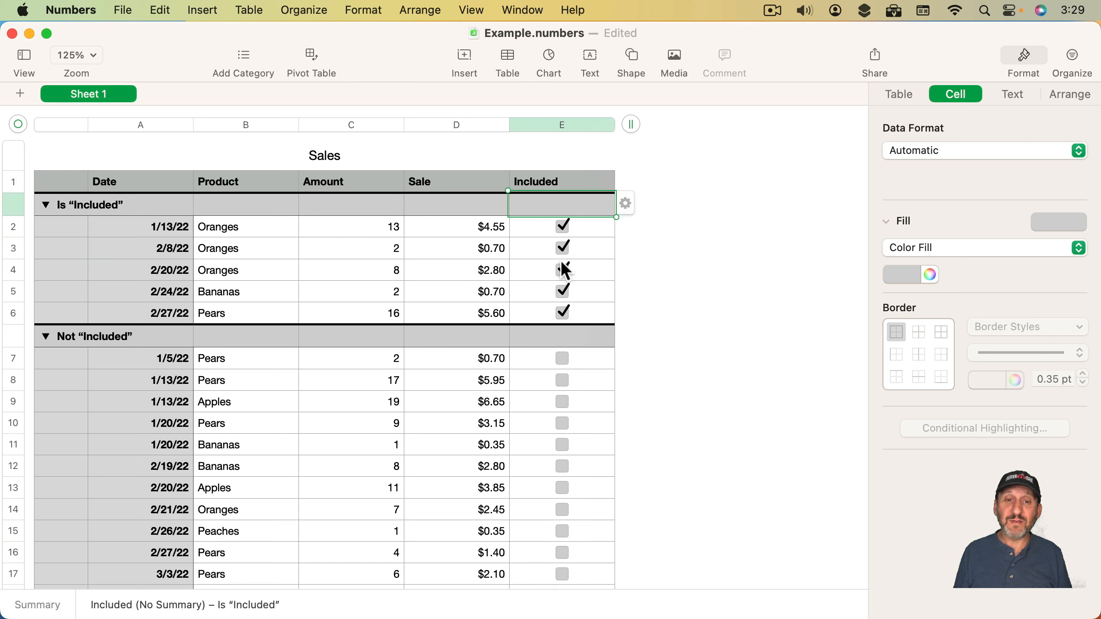
click(562, 422)
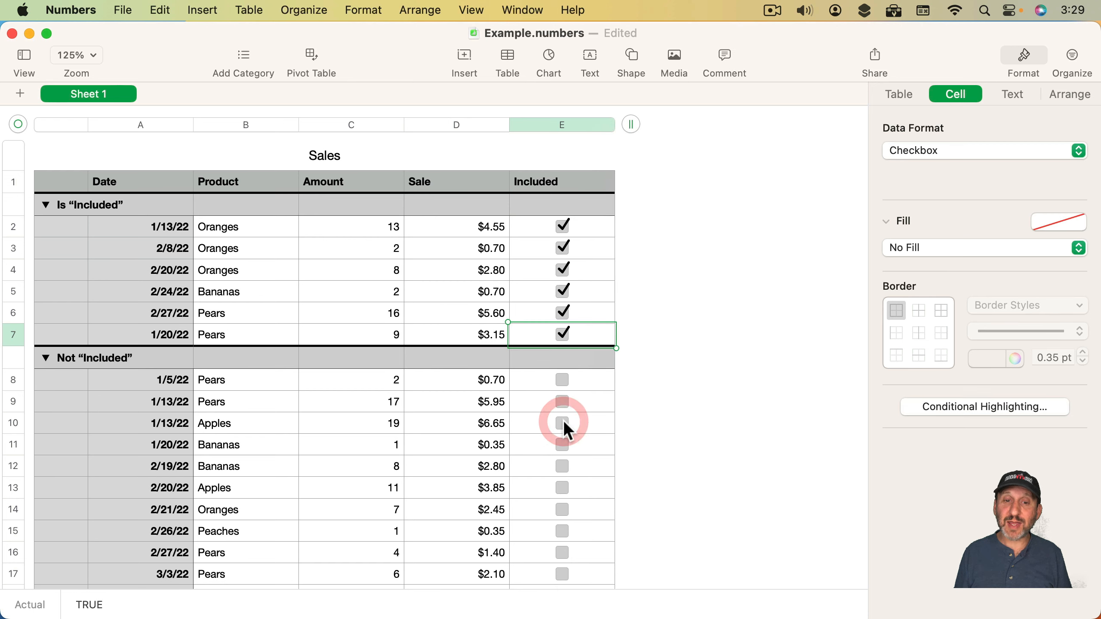
click(562, 271)
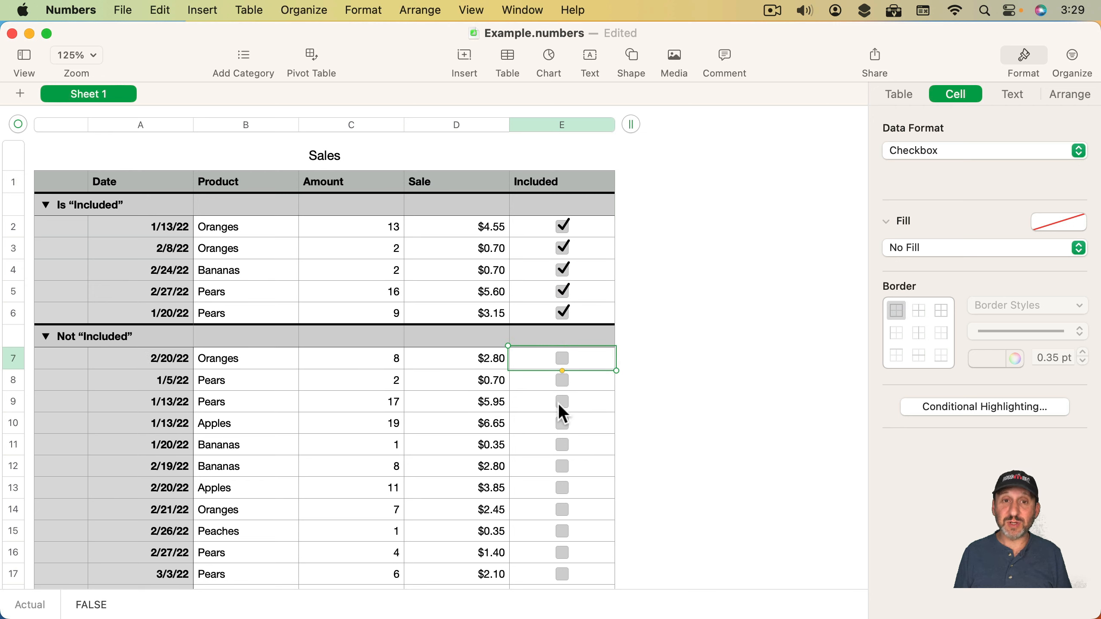
Add Sum summaries for the Sale and Included columns in the category group rows.
click(495, 204)
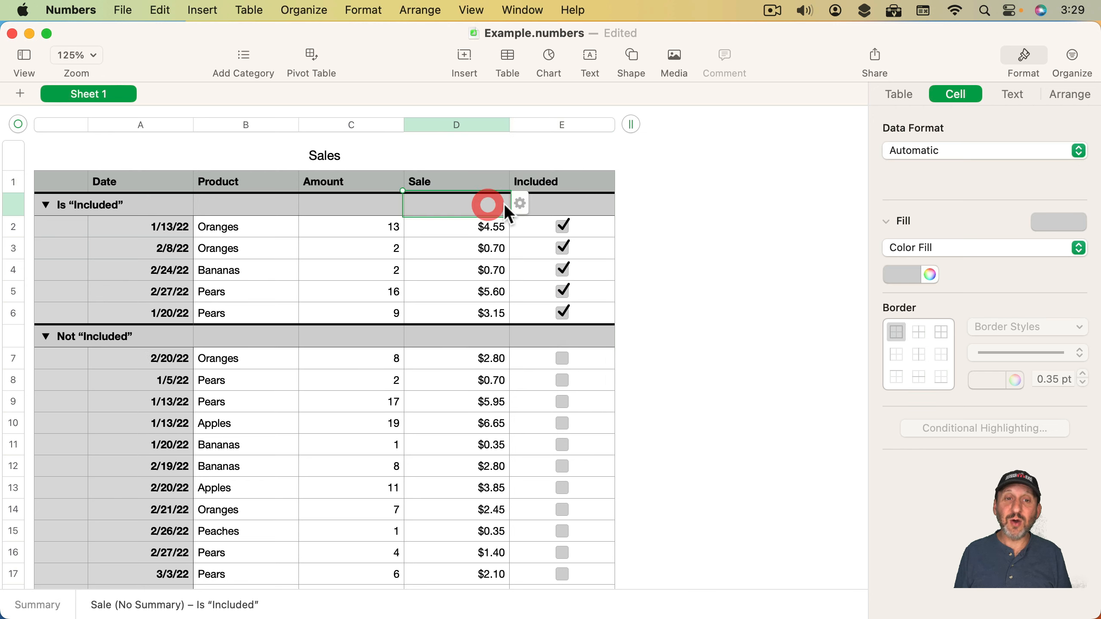
click(519, 204)
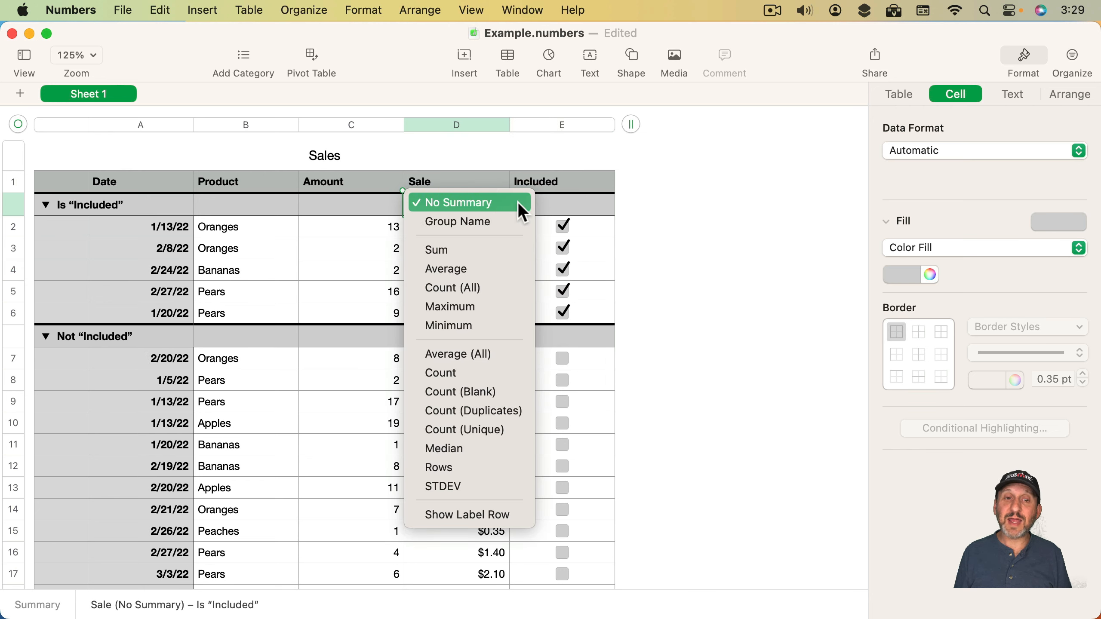
click(478, 248)
click(577, 204)
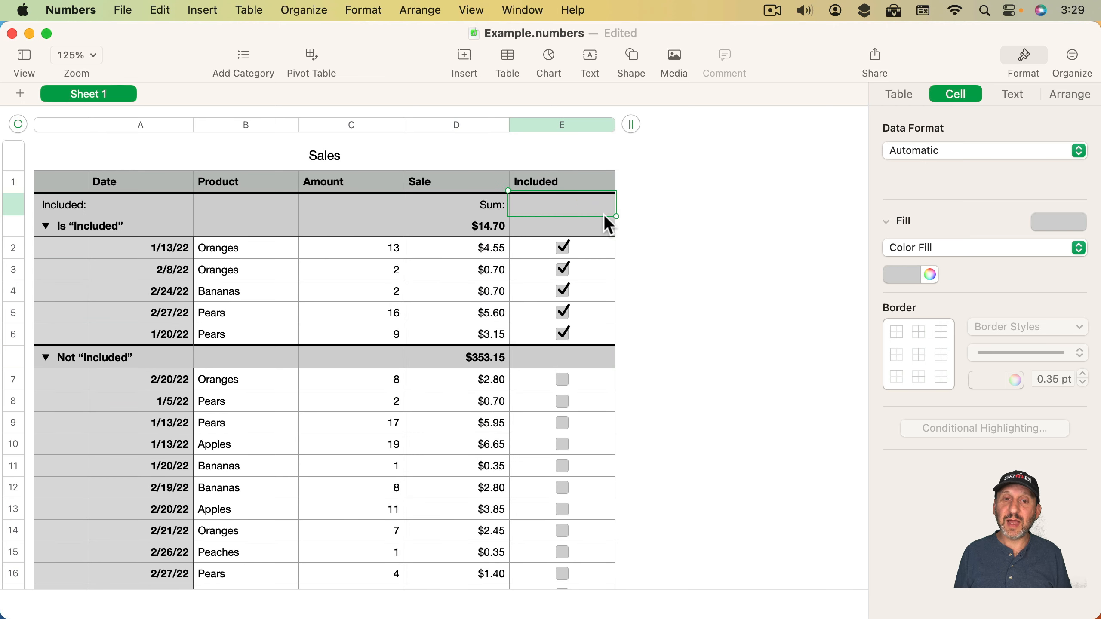
click(605, 219)
click(626, 223)
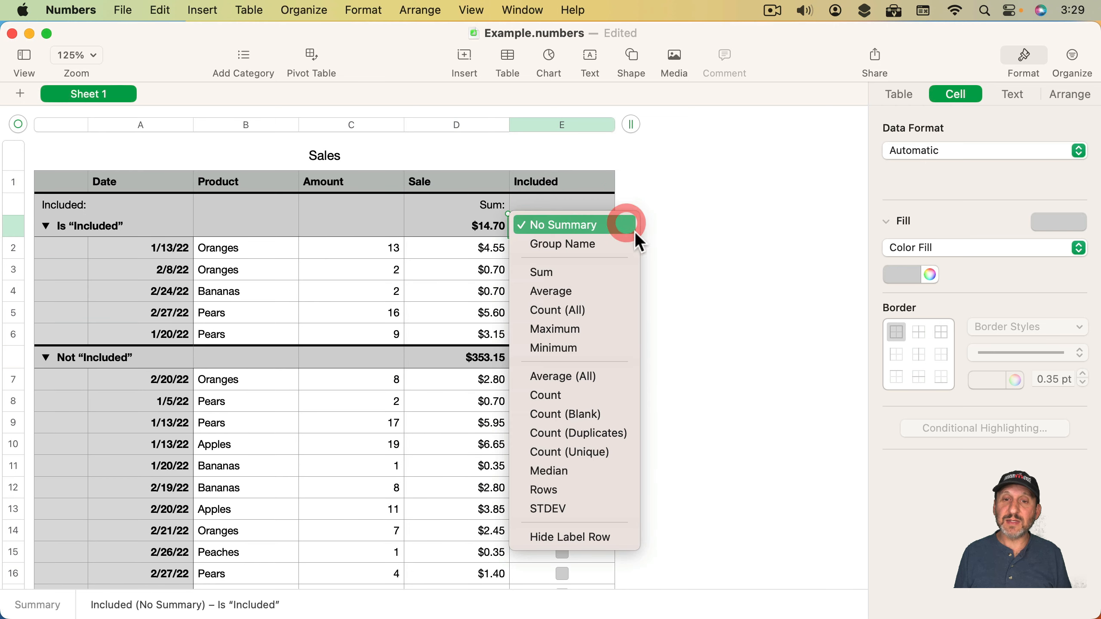
click(595, 274)
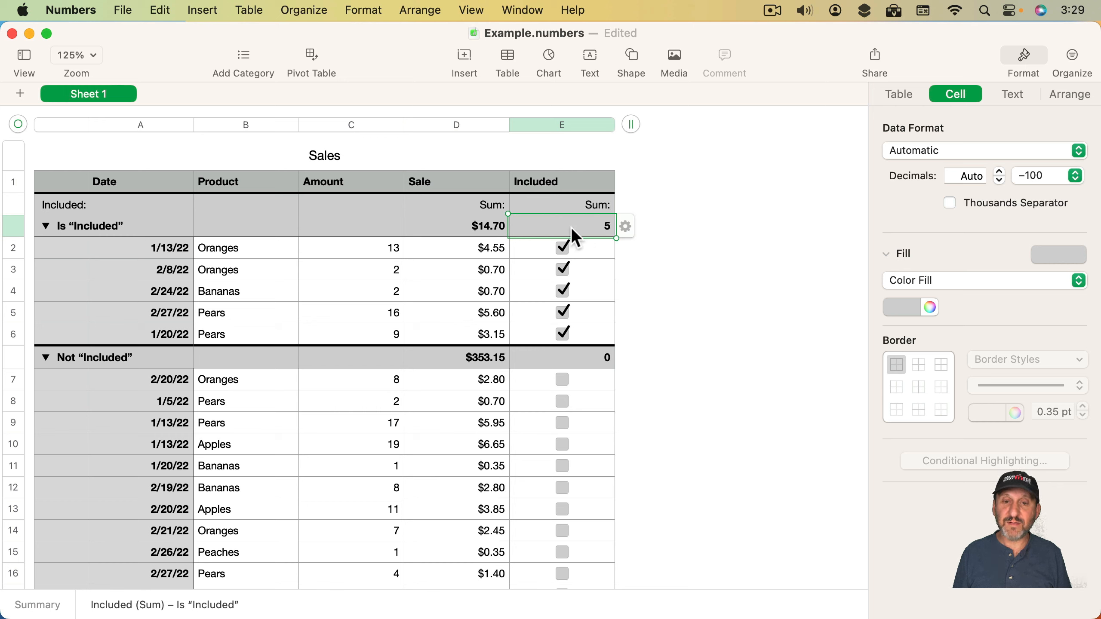
Include the 2/19/22 Bananas, 2/21/22 Oranges and 2/26/22 Peaches rows.
click(563, 487)
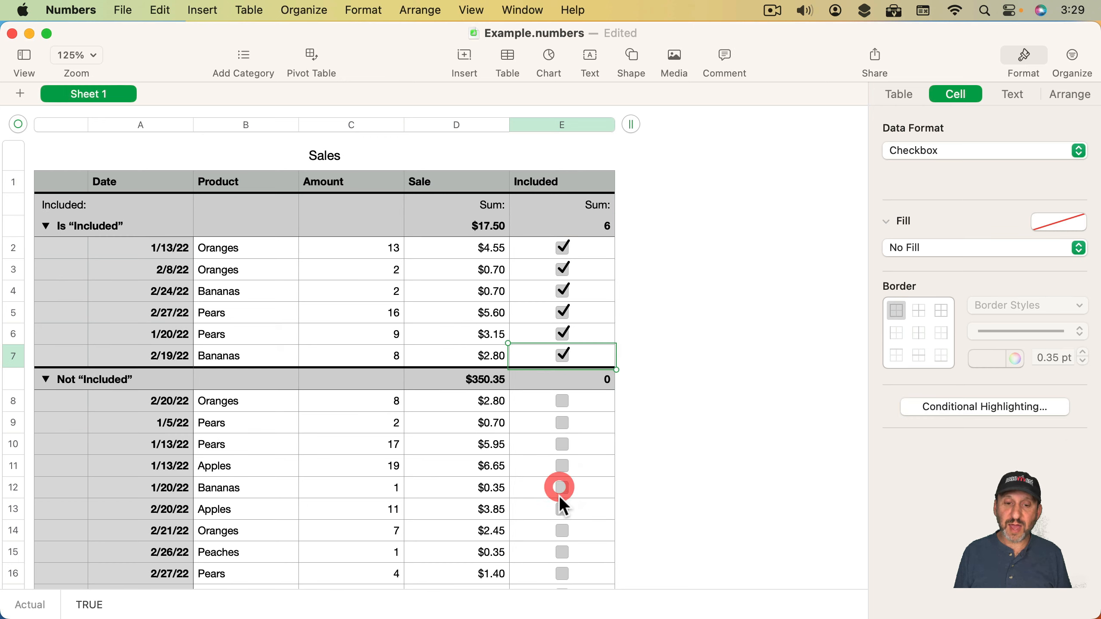
click(561, 528)
click(562, 552)
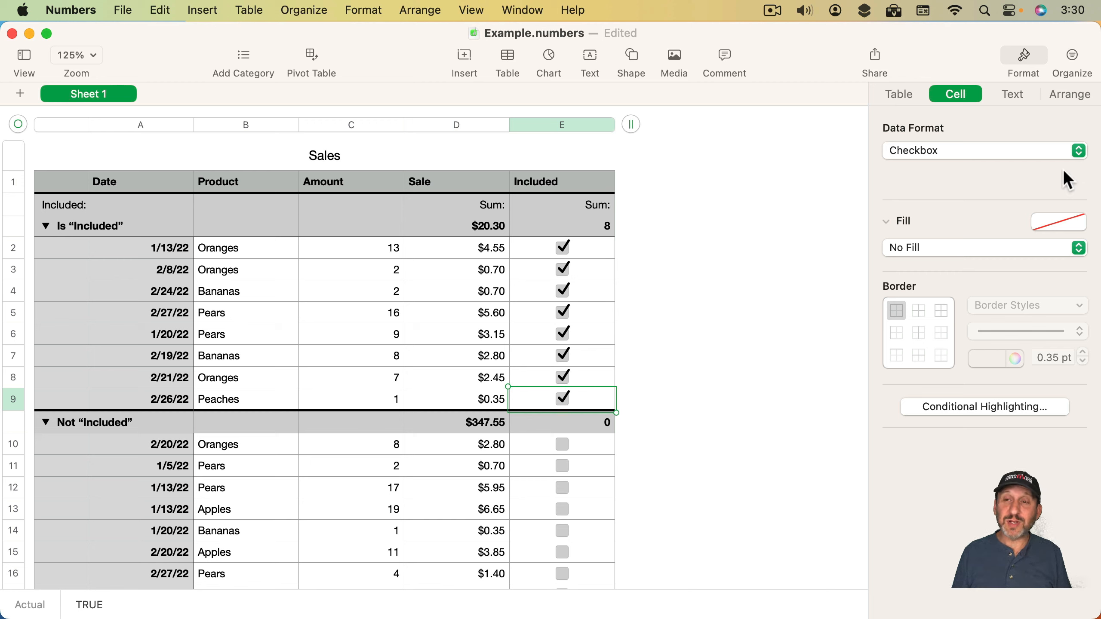
Switch the Sales table's categories off to view the plain rows, and switch them back on.
click(1069, 55)
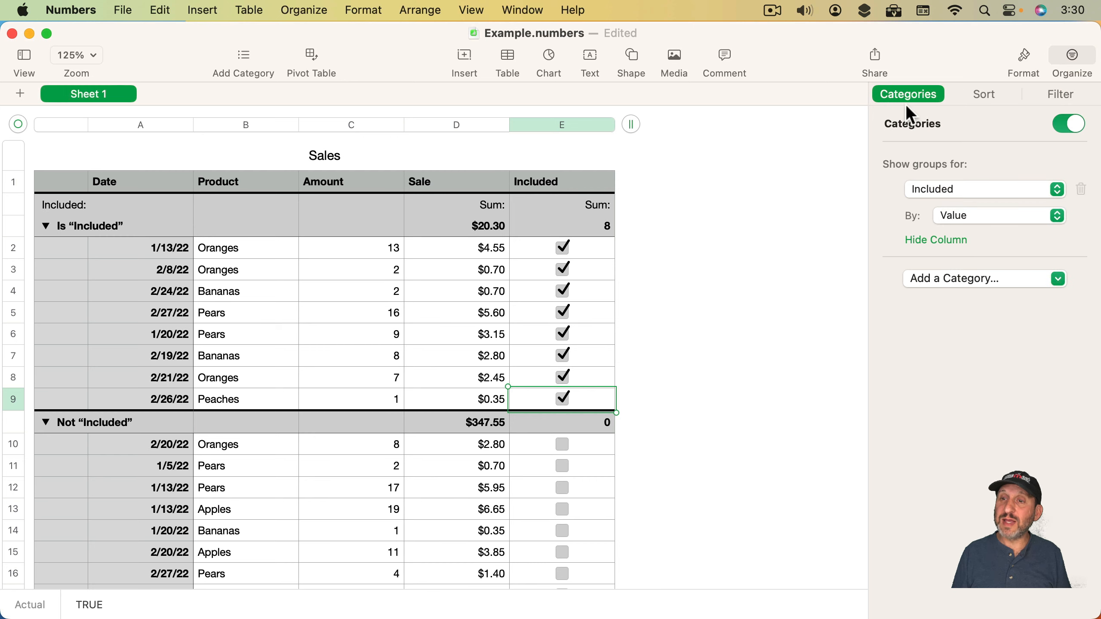
click(1067, 124)
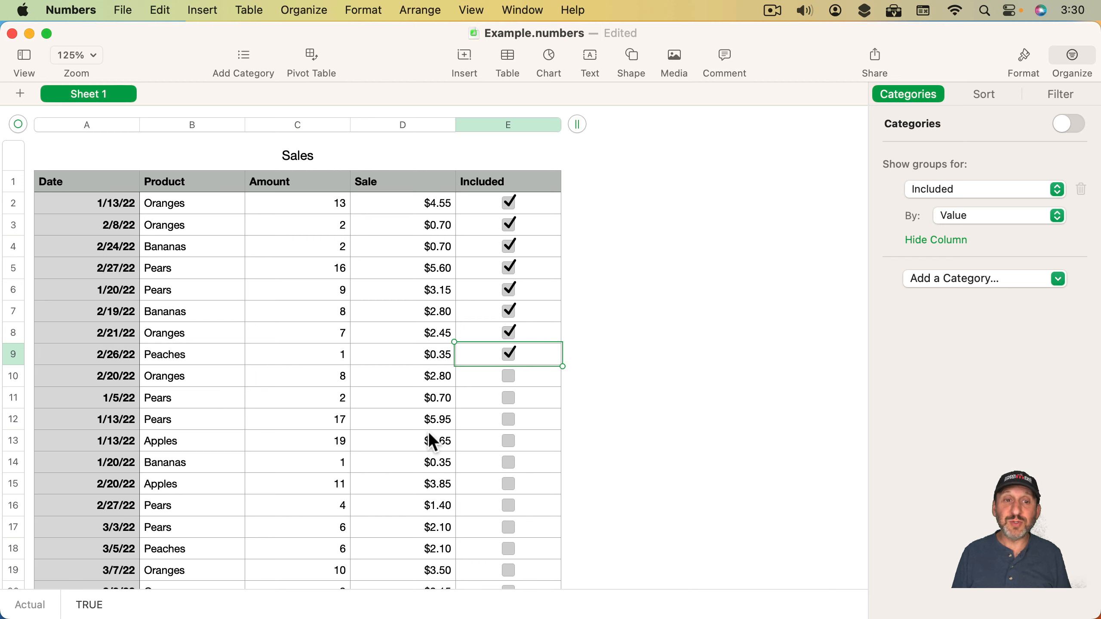
click(1072, 131)
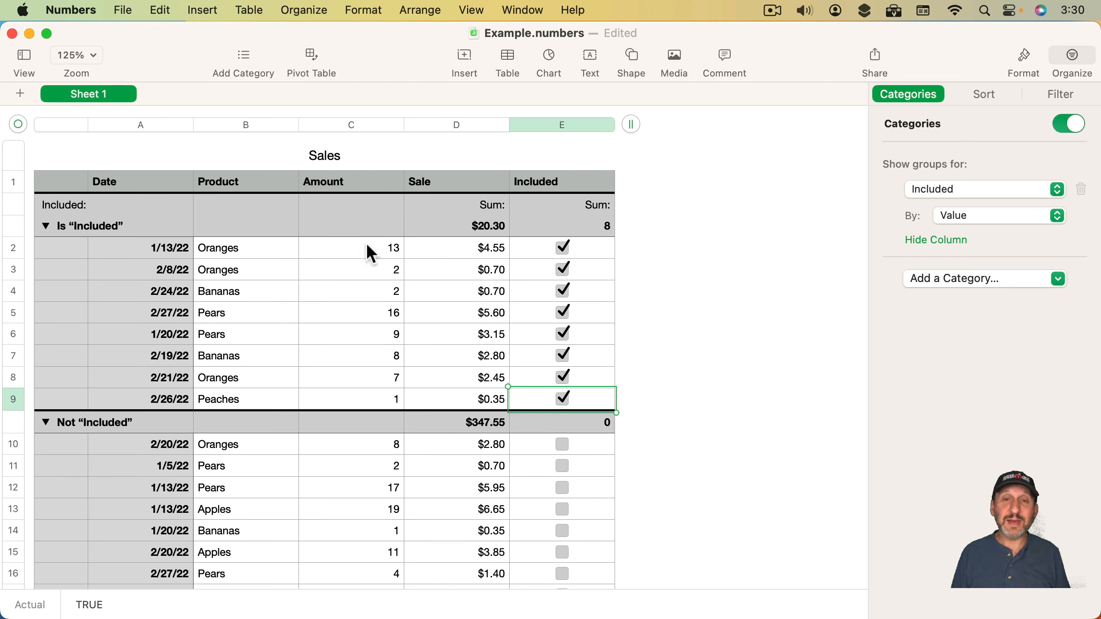